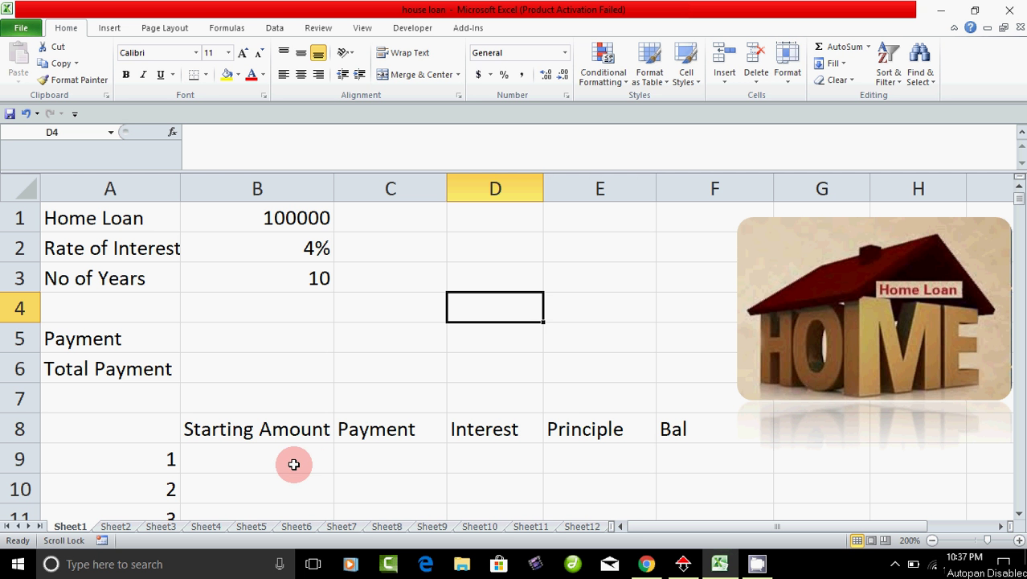
left_click(386, 463)
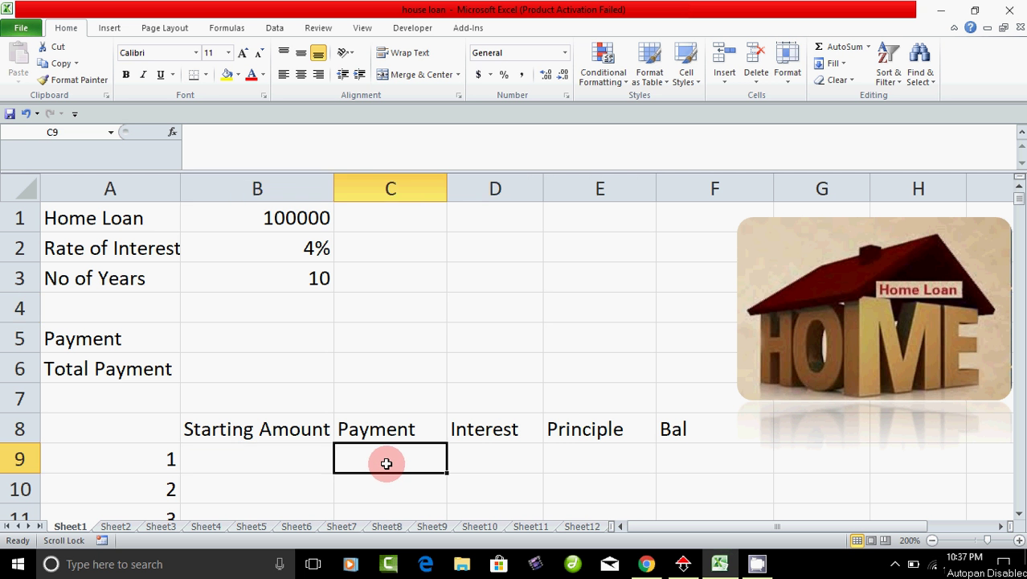
left_click(606, 451)
left_click(460, 466)
left_click(396, 469)
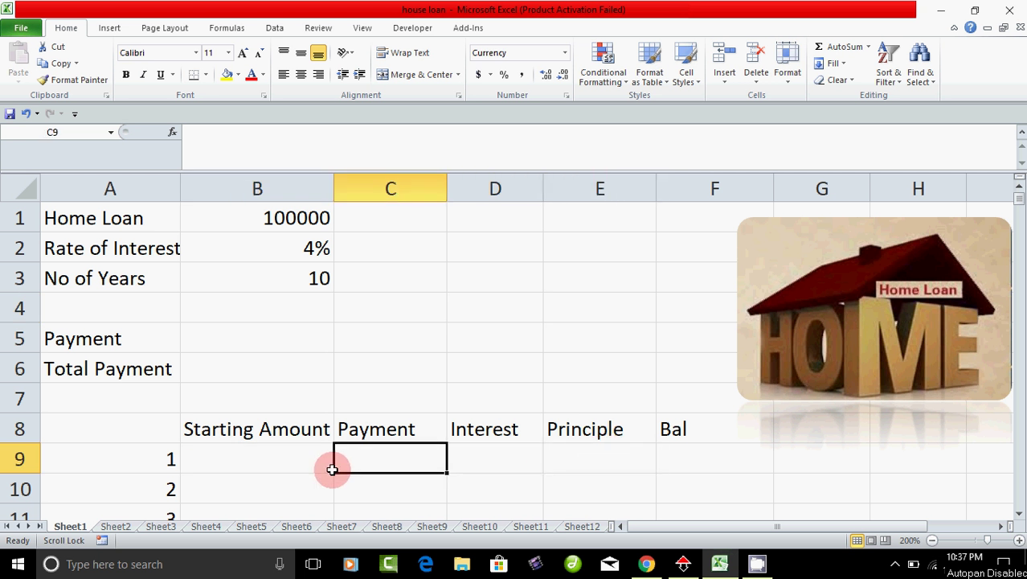
left_click(269, 470)
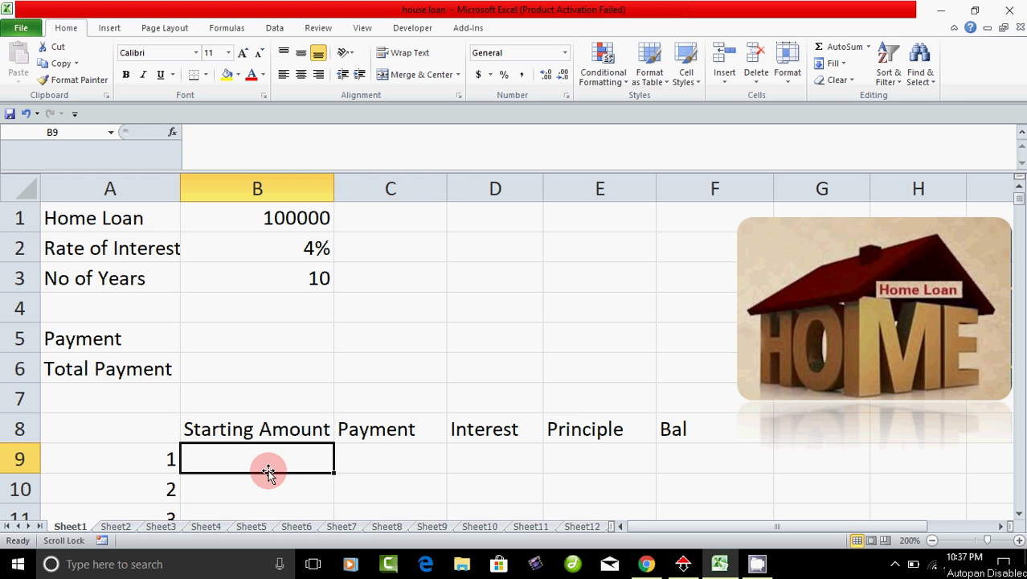
Examine the home loan amount, rate of interest and number of years in A1:B3
left_click(121, 217)
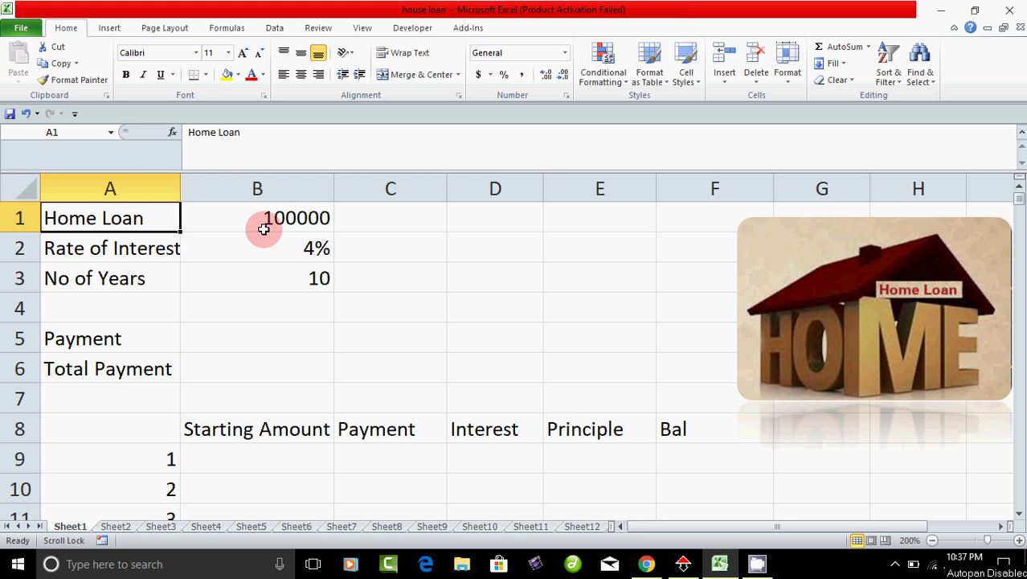
left_click(306, 222)
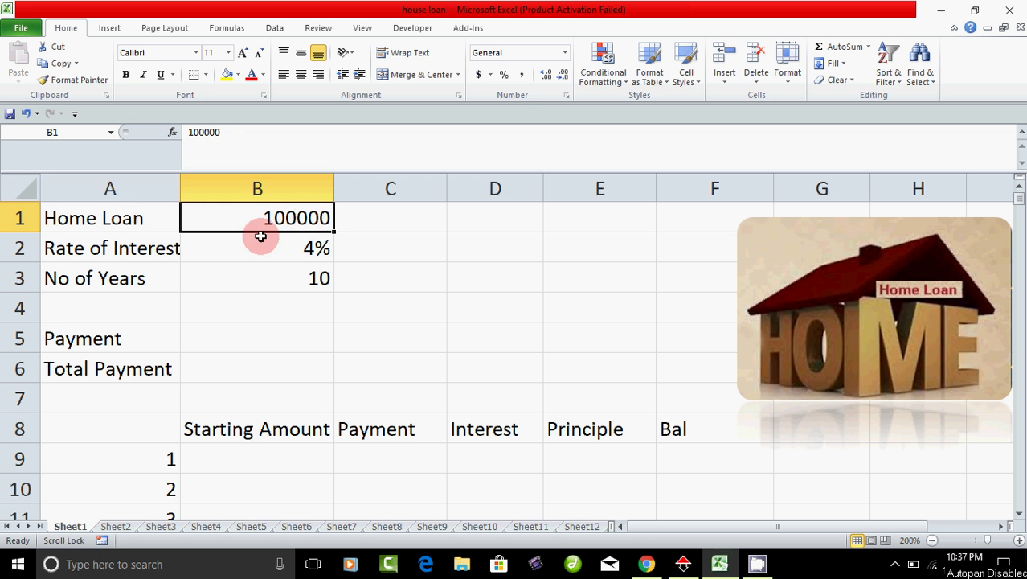
left_click(157, 253)
left_click(266, 253)
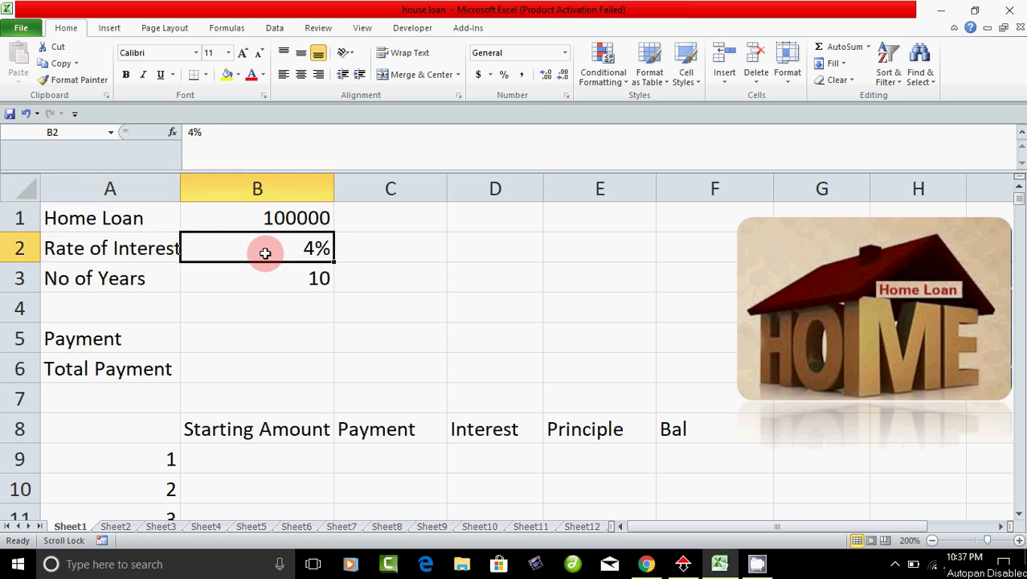
left_click(147, 283)
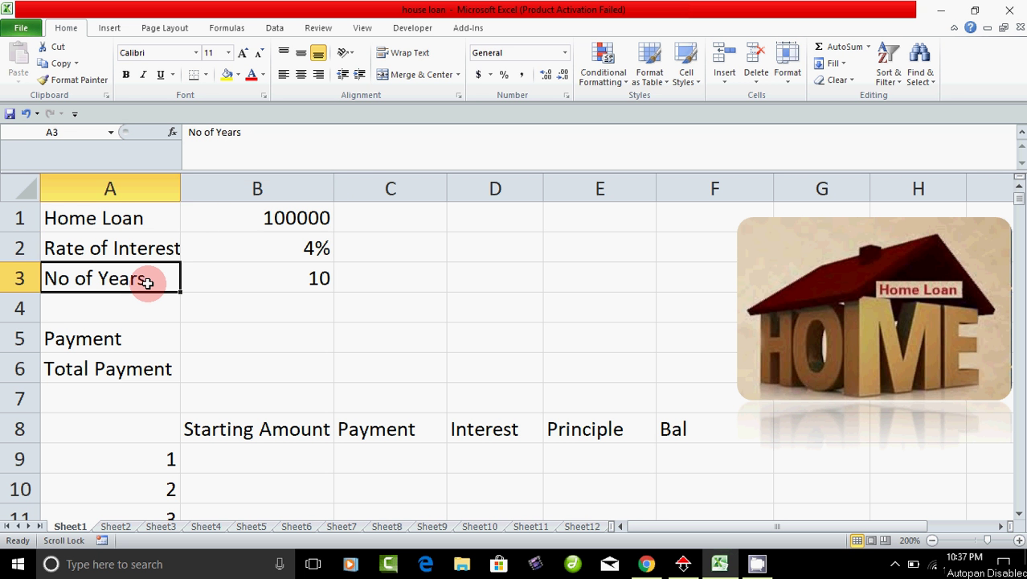
left_click(268, 284)
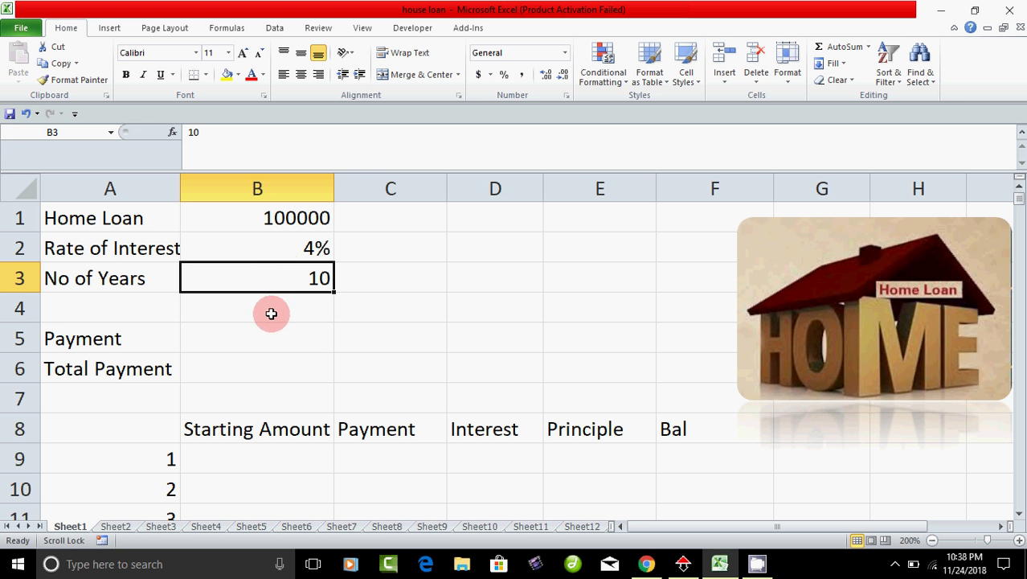
left_click(271, 310)
left_click(298, 281)
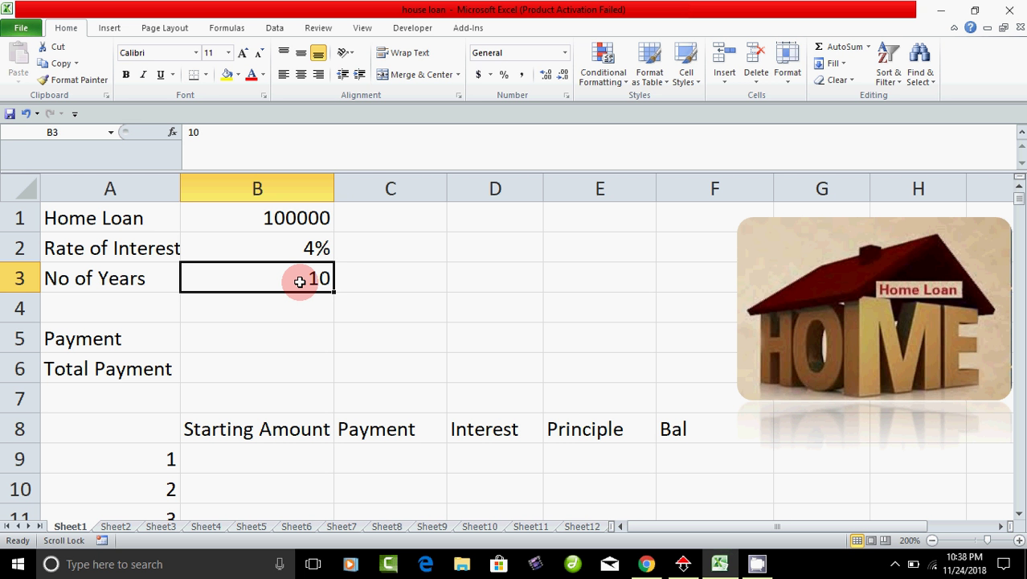
Look over the empty Payment and Total Payment cells and the first row of the schedule from Starting Amount to Bal
left_click(293, 339)
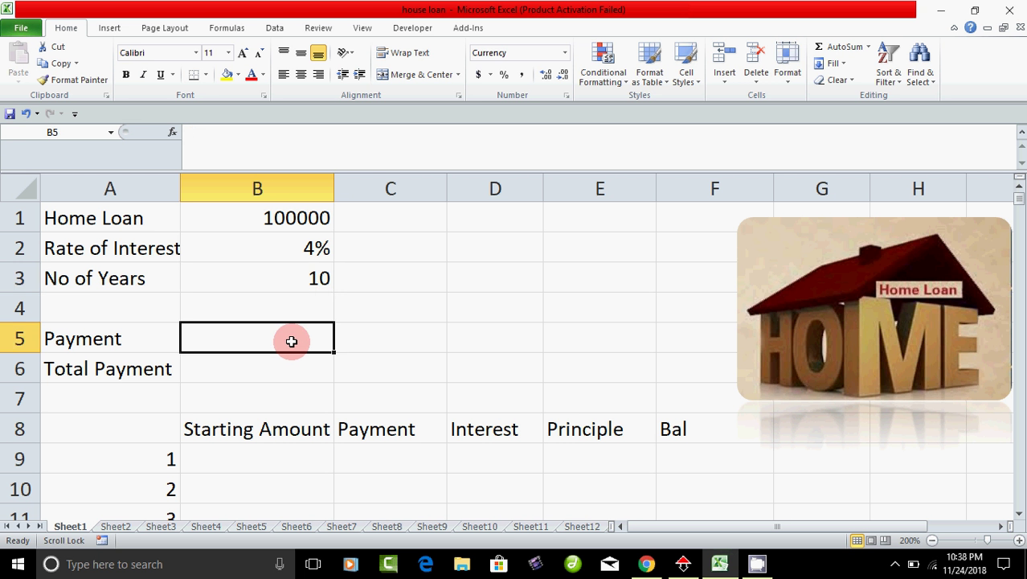
left_click(289, 276)
left_click(293, 345)
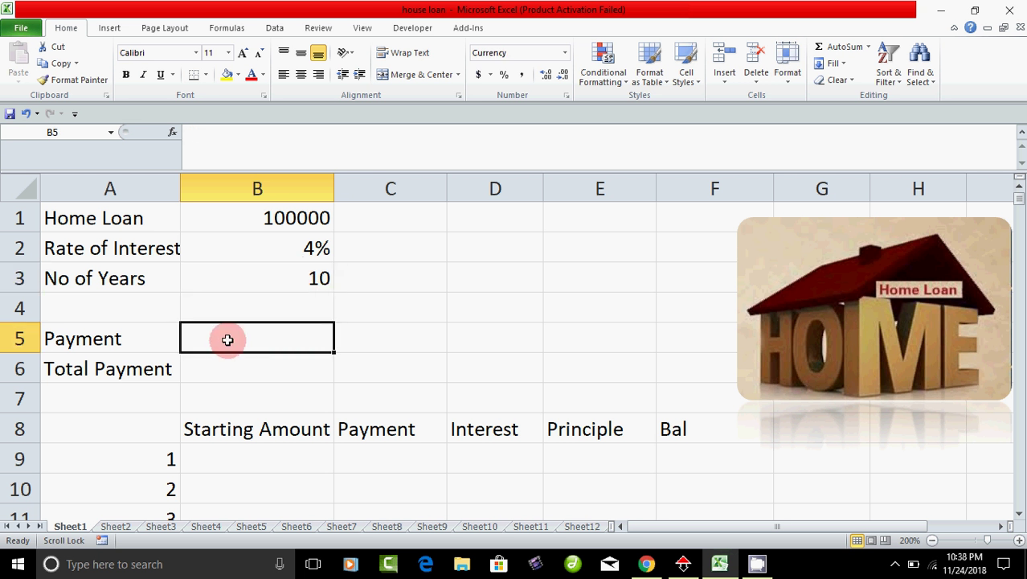
left_click(268, 369)
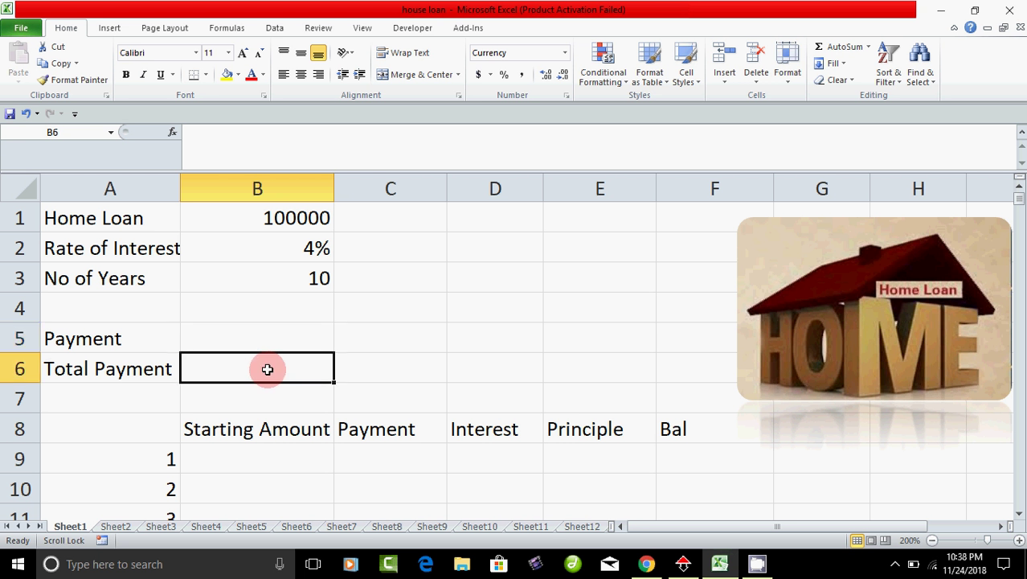
left_click(266, 463)
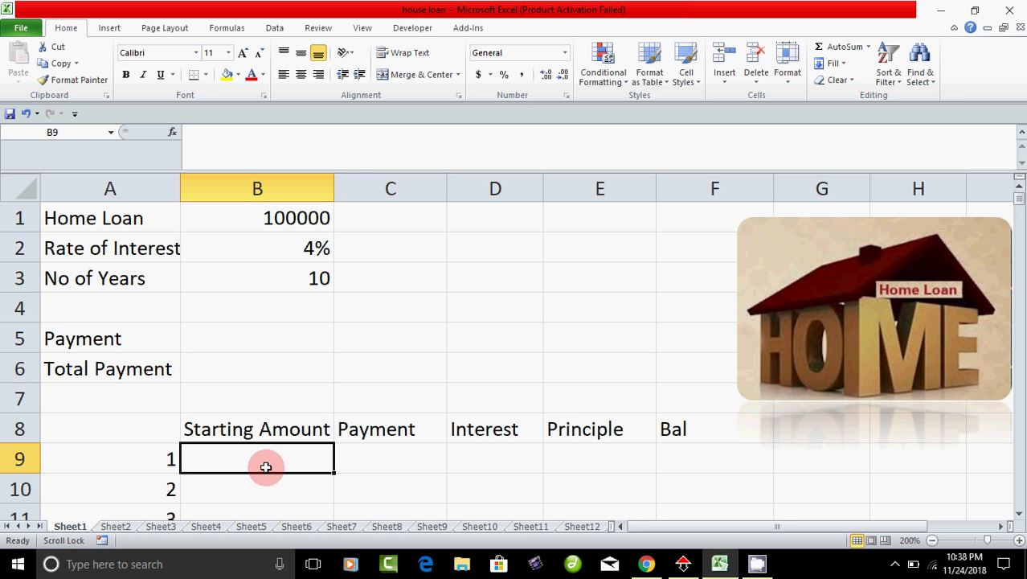
left_click(376, 458)
left_click(489, 456)
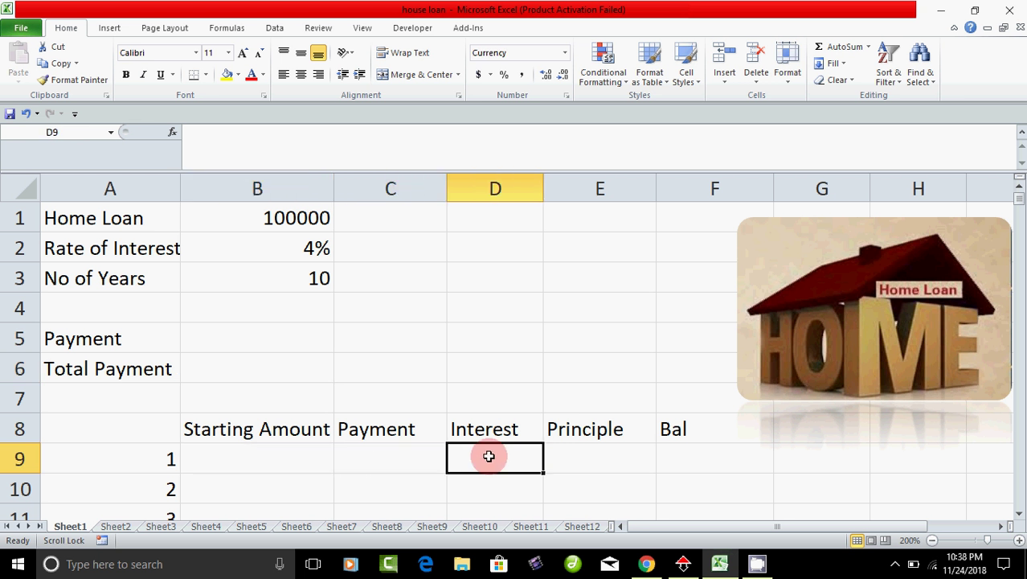
left_click(573, 451)
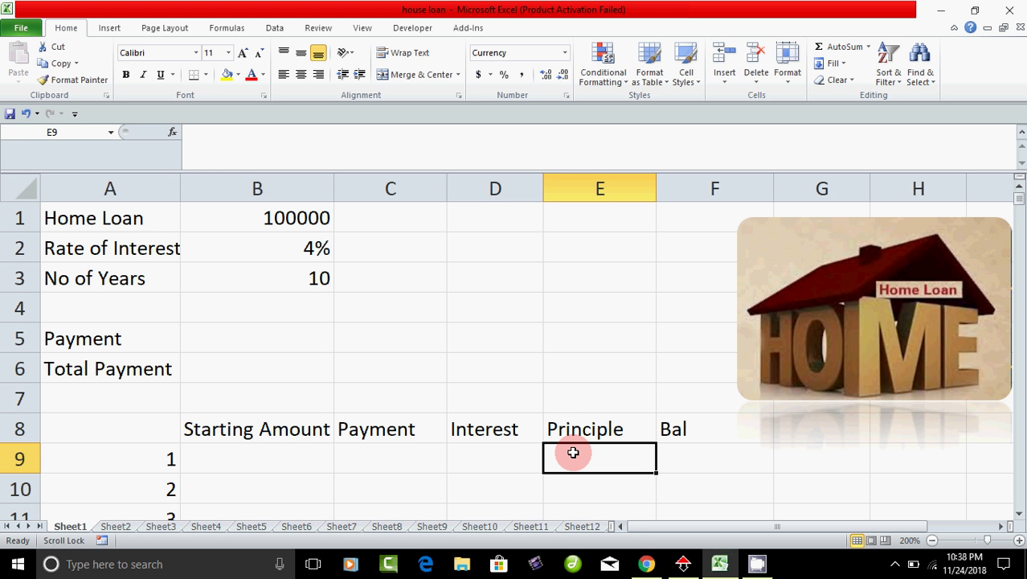
left_click(688, 452)
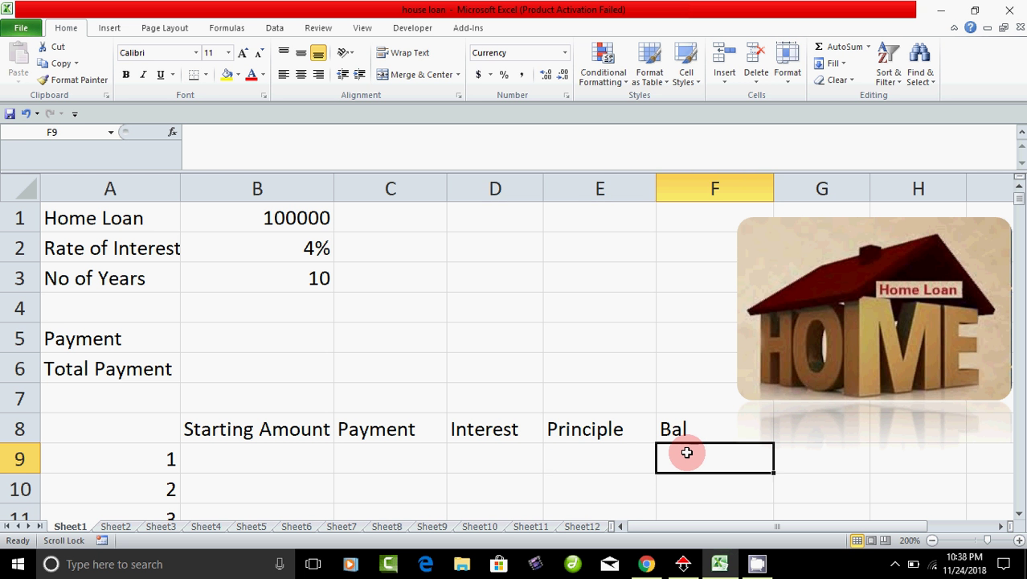
Check the period numbers in column A from row 9 to the last one against the number of years
left_click(314, 278)
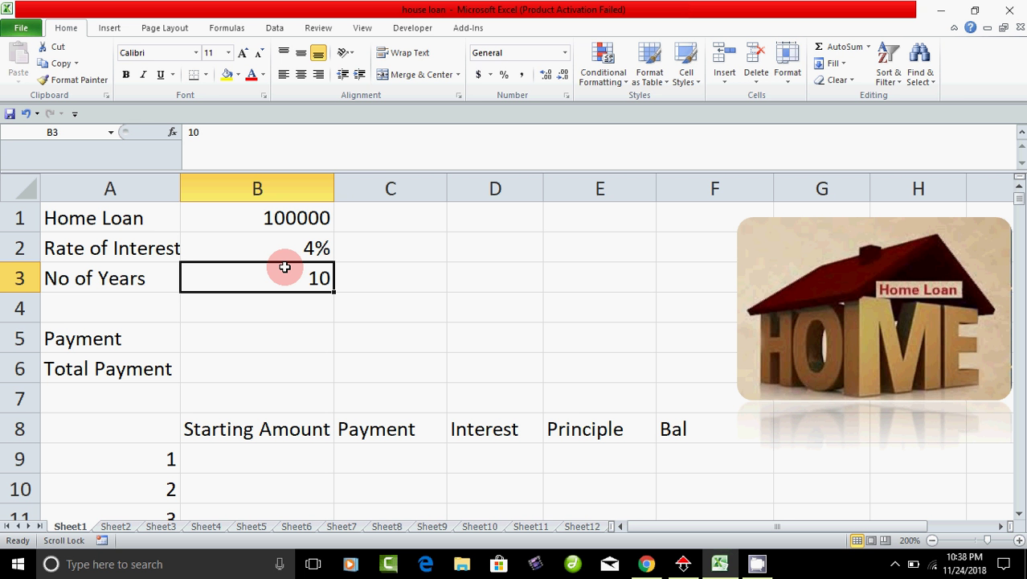
scroll(241, 393, "down", 2)
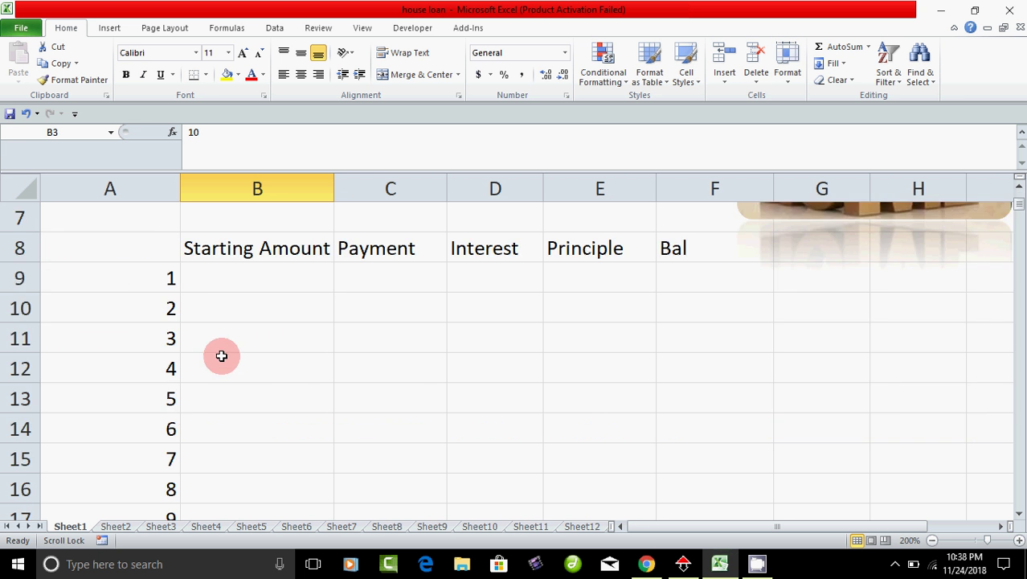
left_click(163, 281)
scroll(161, 395, "down", 17)
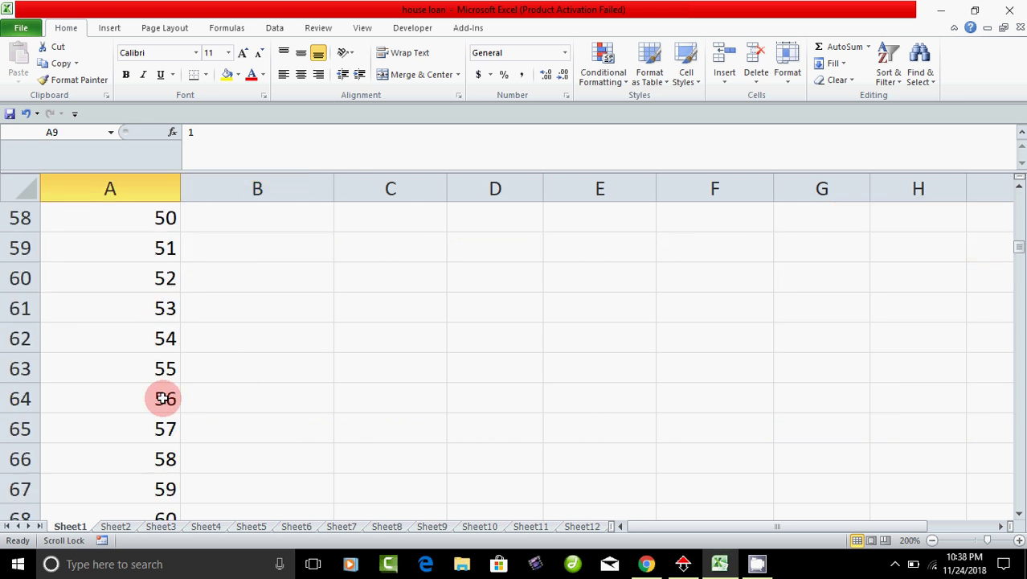
scroll(163, 398, "down", 20)
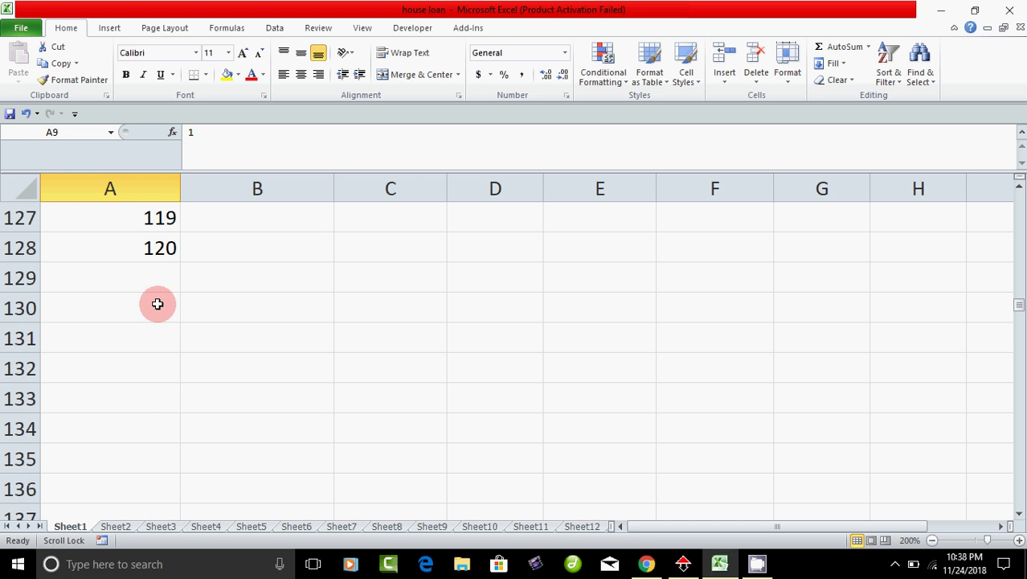
left_click(155, 252)
scroll(199, 461, "up", 3)
scroll(241, 454, "down", 2)
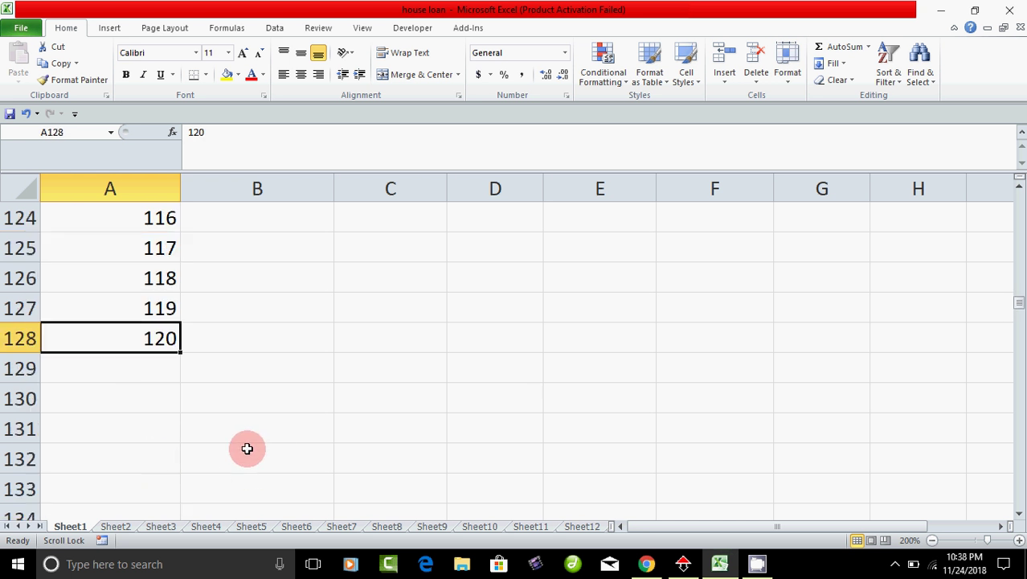
left_click(605, 337)
scroll(468, 394, "up", 5)
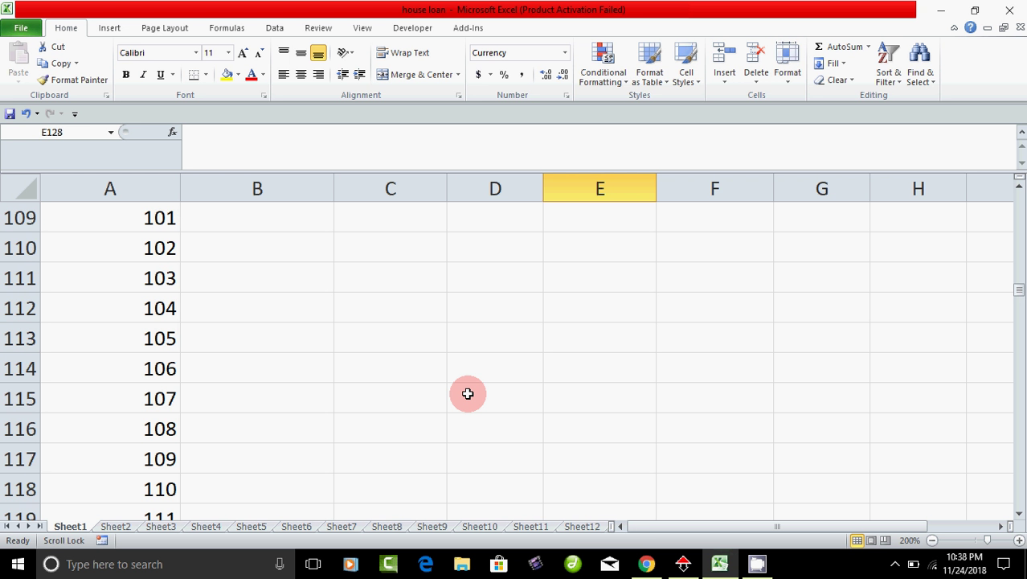
scroll(468, 393, "up", 20)
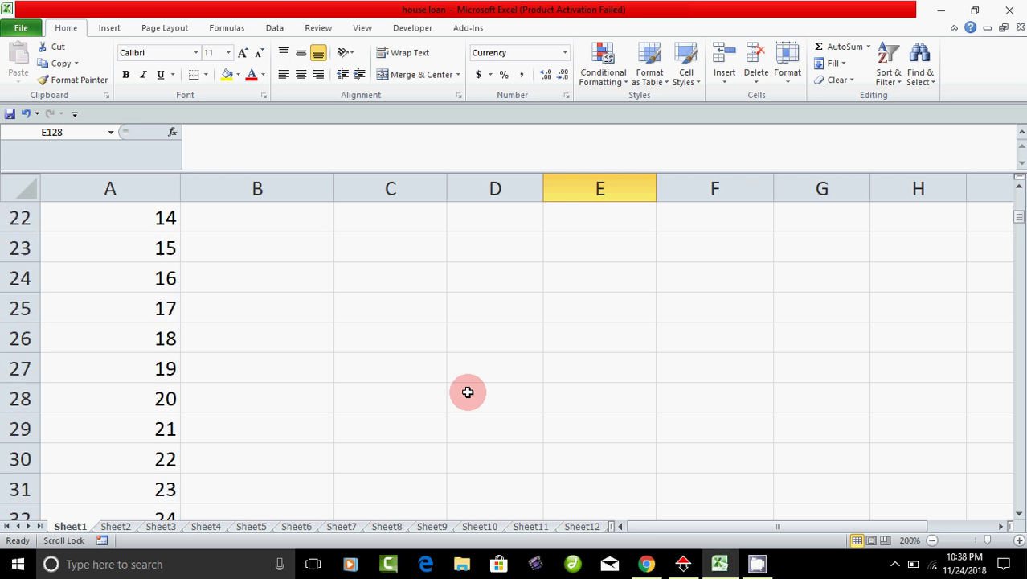
scroll(467, 392, "up", 7)
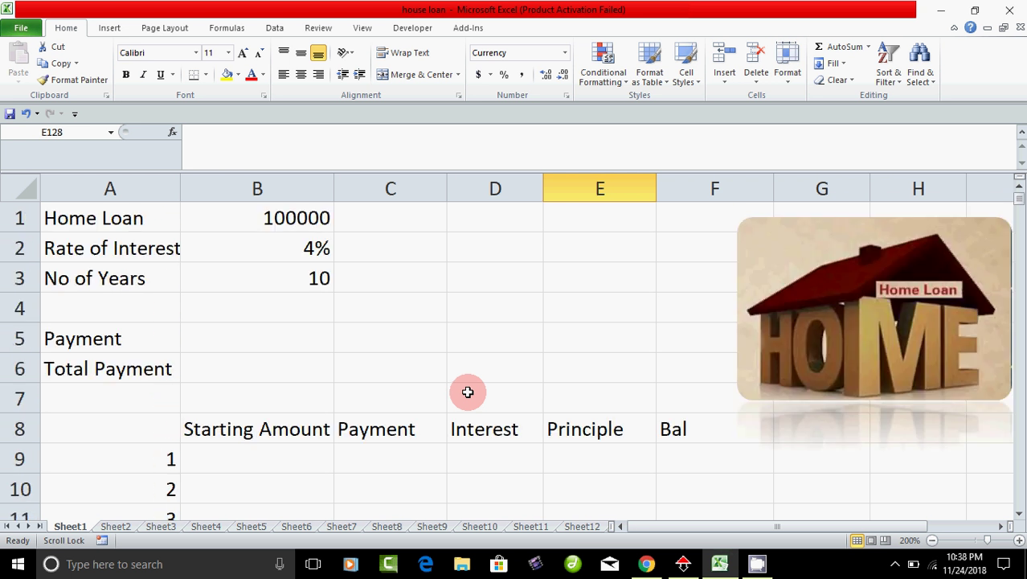
Review the loan terms in B1:B3, the payment cells B5 and B6, and the schedule columns from row 9 down
left_click(233, 341)
left_click_drag(246, 229, 266, 273)
left_click(262, 342)
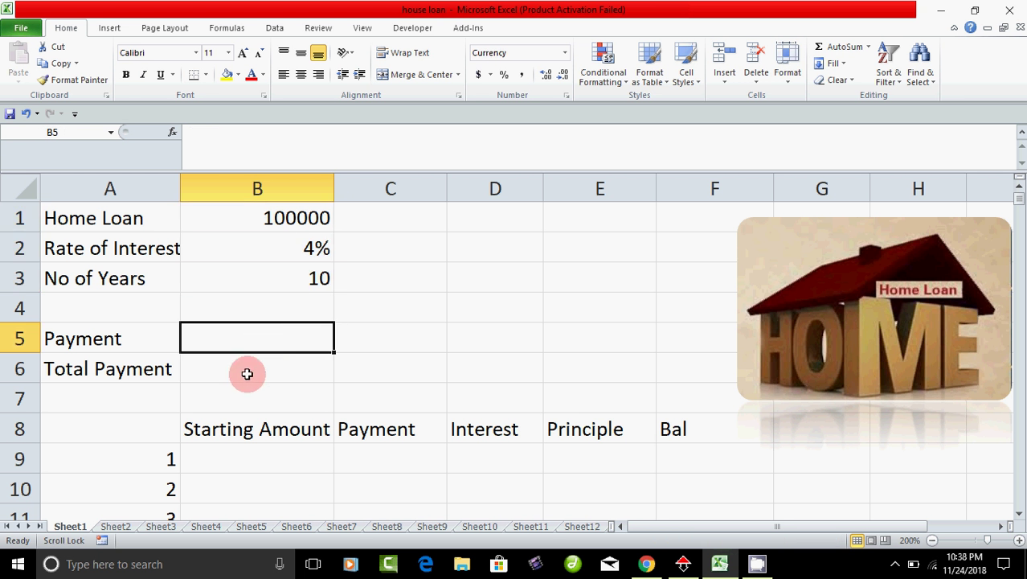
left_click(245, 371)
left_click(257, 455)
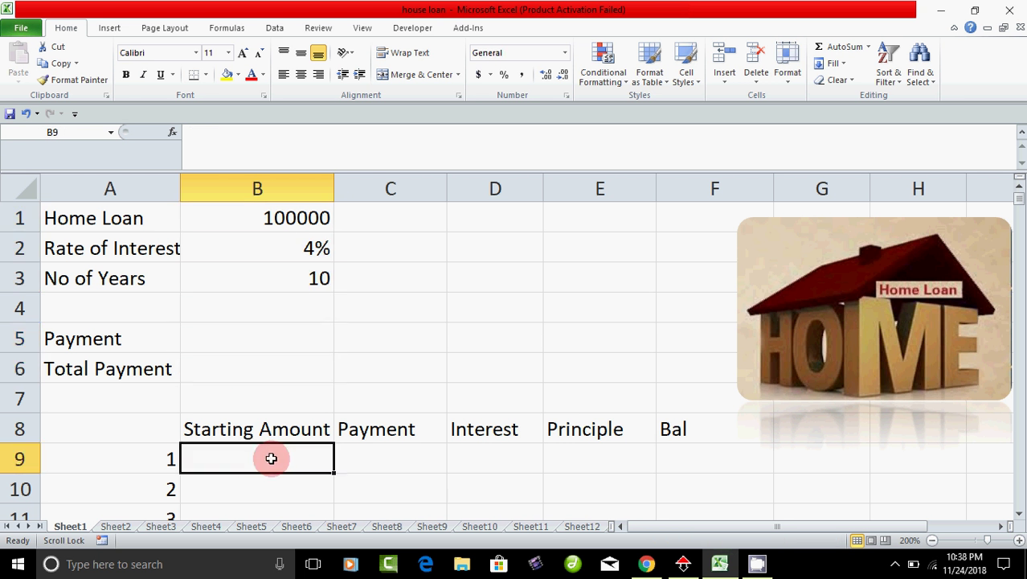
left_click(391, 469)
left_click(490, 464)
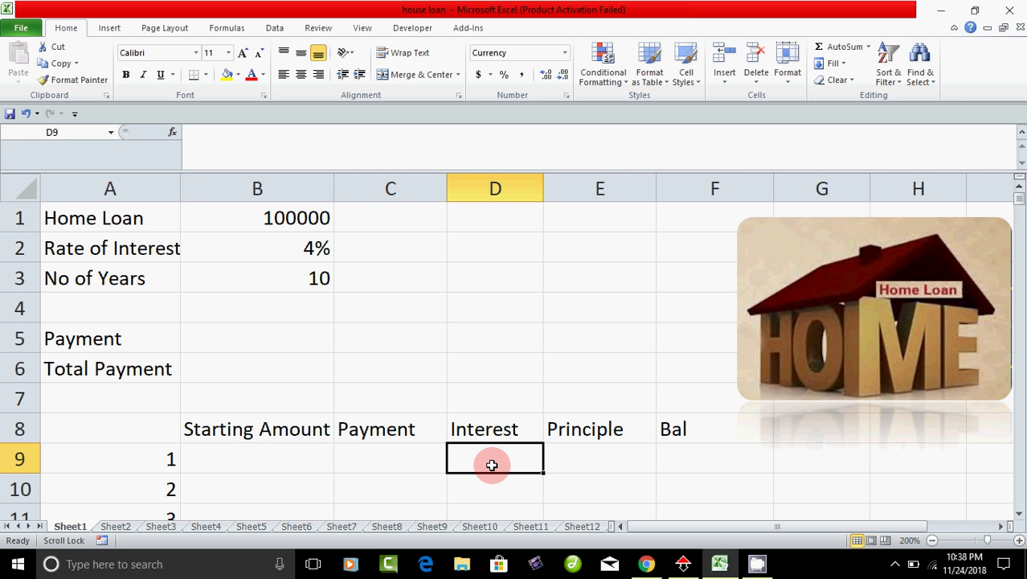
left_click(582, 462)
left_click(688, 459)
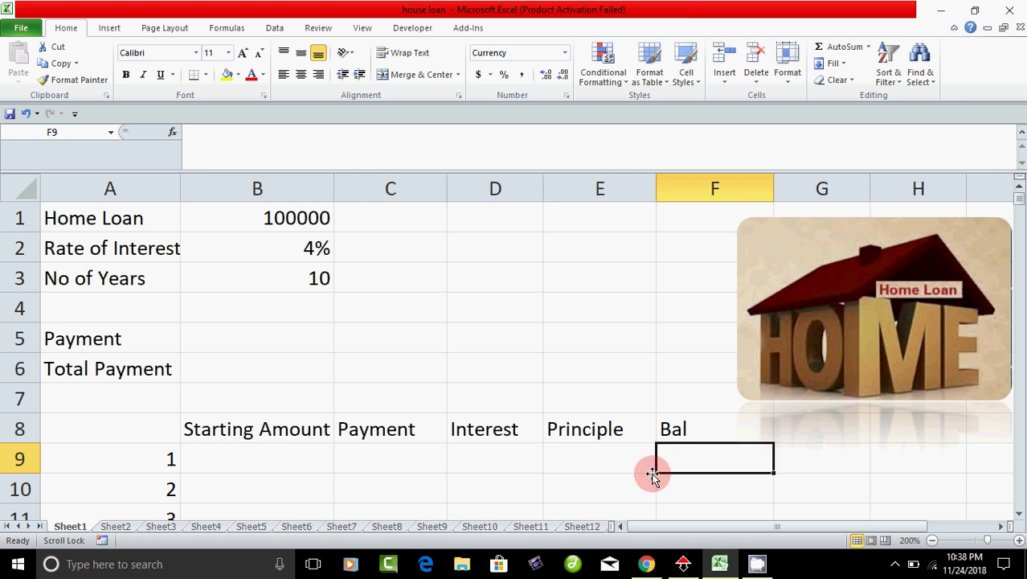
scroll(570, 429, "down", 20)
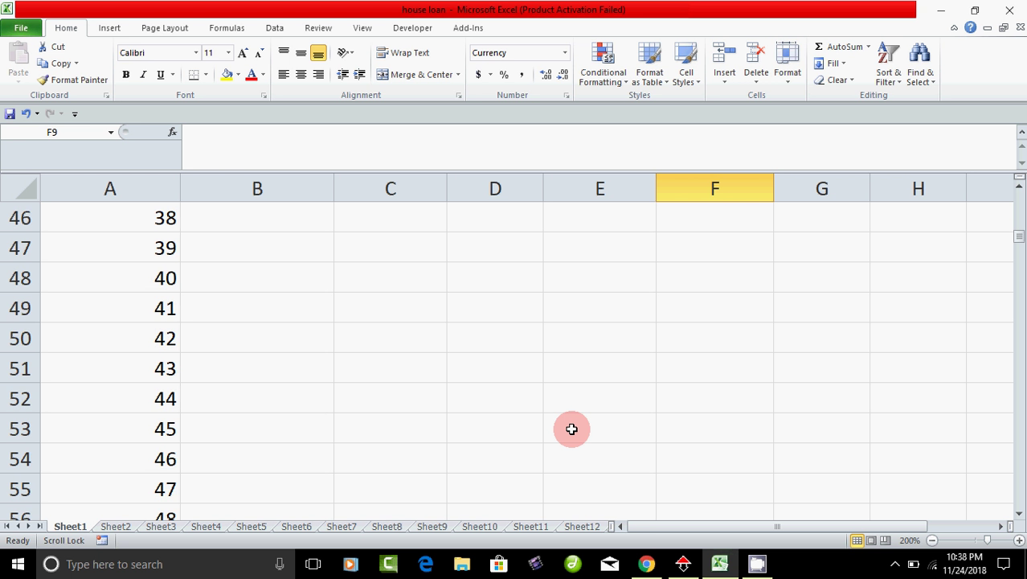
scroll(579, 442, "up", 2)
scroll(588, 464, "up", 18)
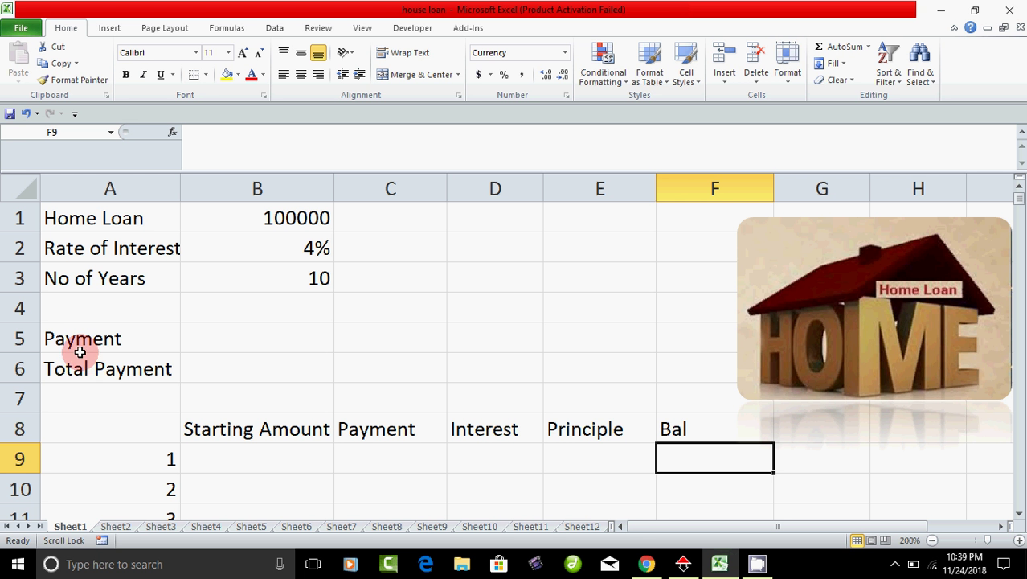
Calculate the monthly loan payment in B5 with the formula =PMT(B2/12,B3*12,B1)
left_click(247, 344)
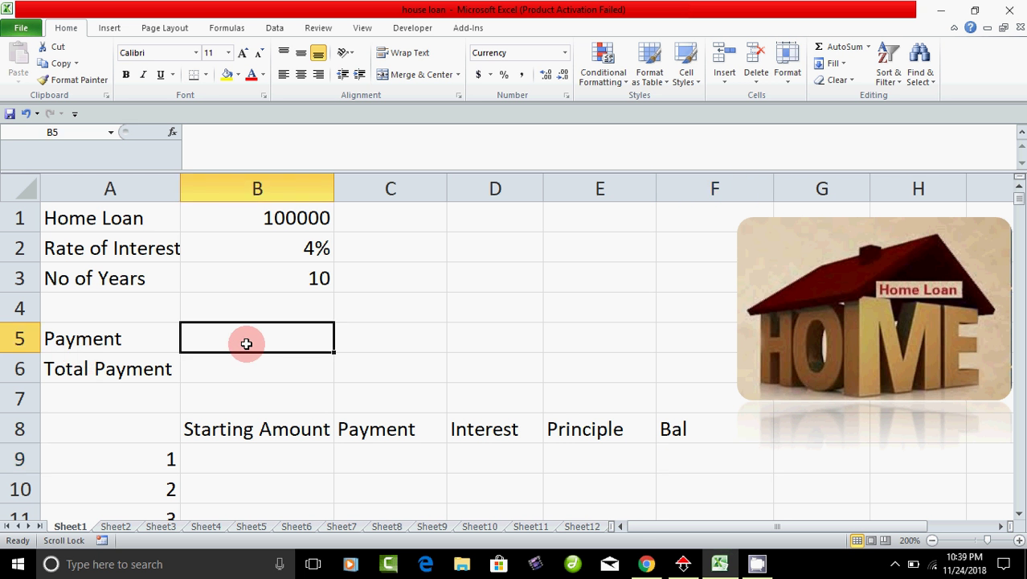
type("=")
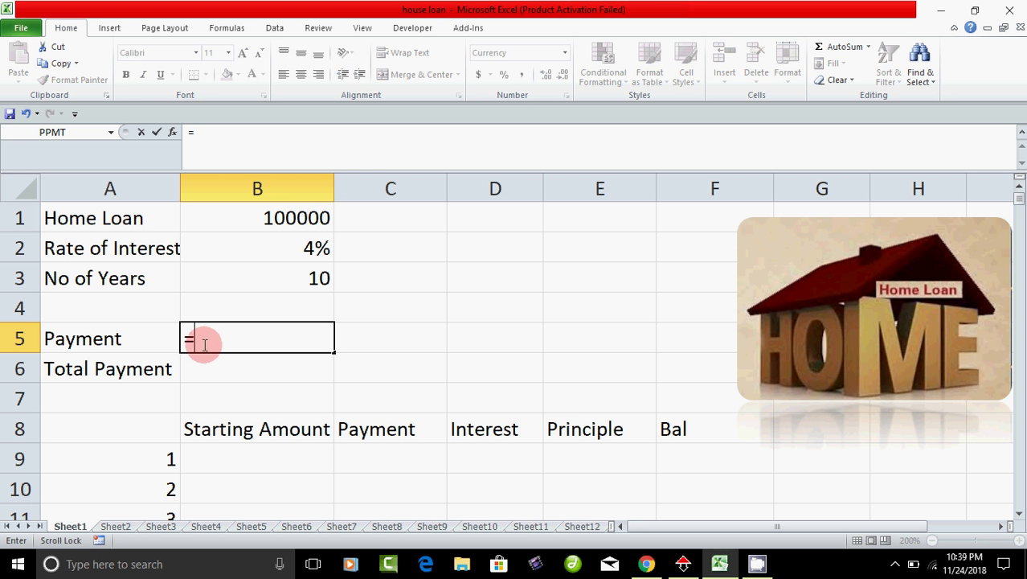
type("pm")
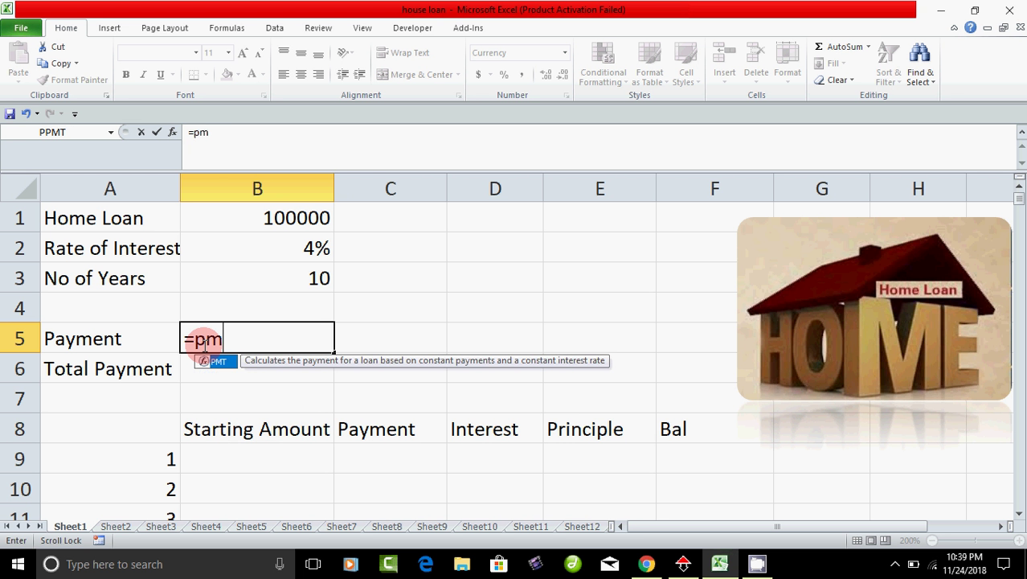
type("t(")
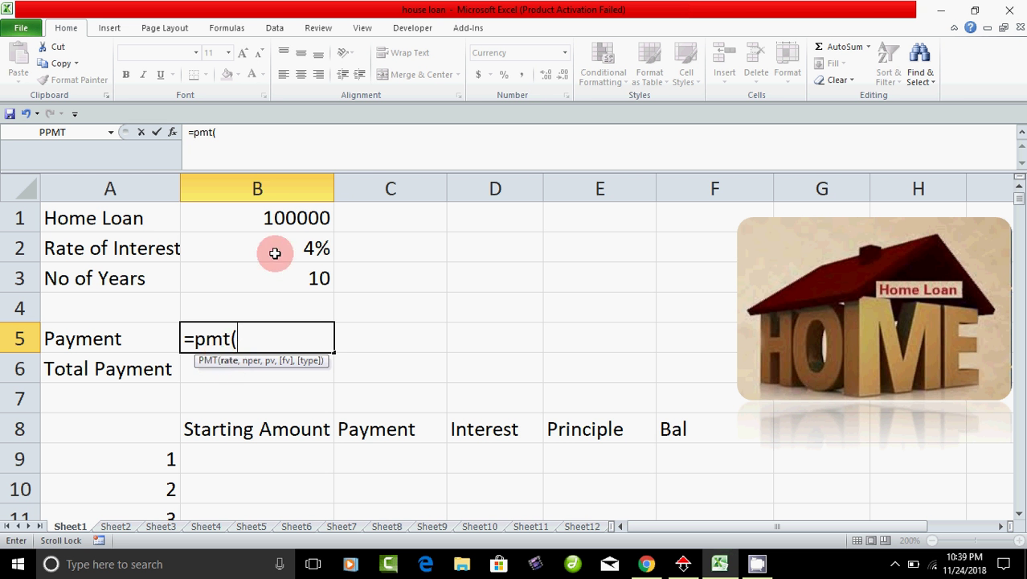
left_click(315, 248)
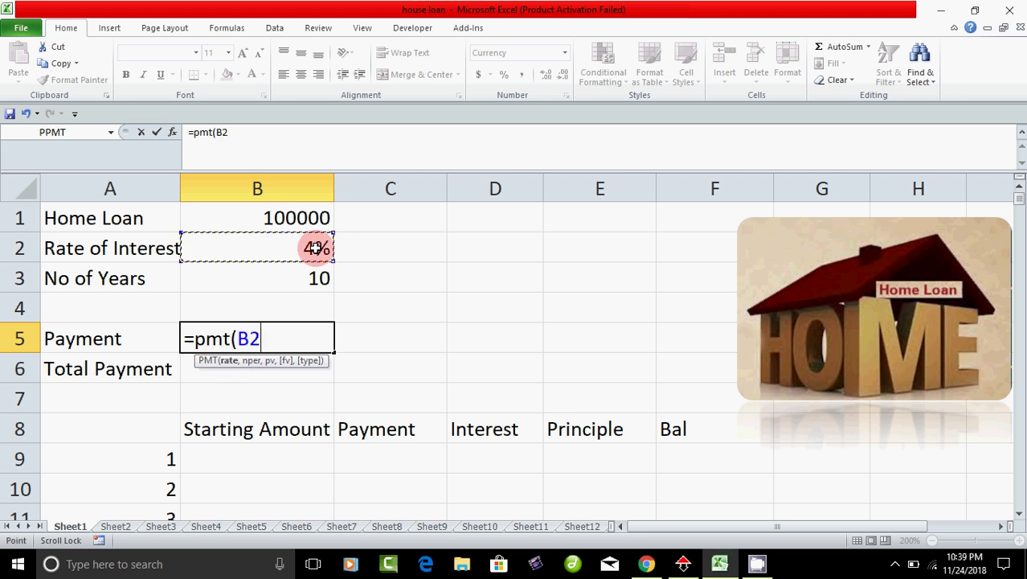
type("/12")
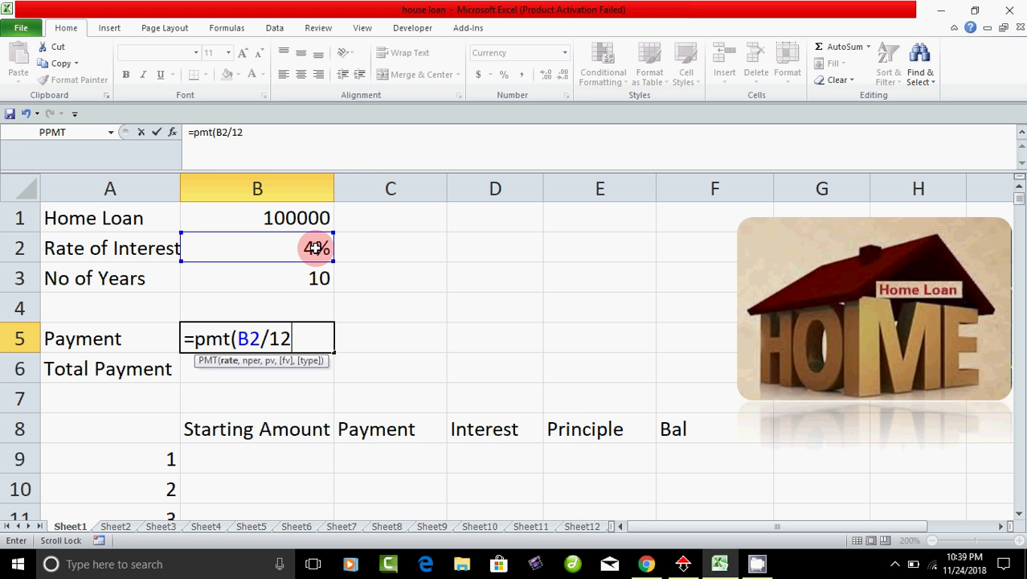
type(",")
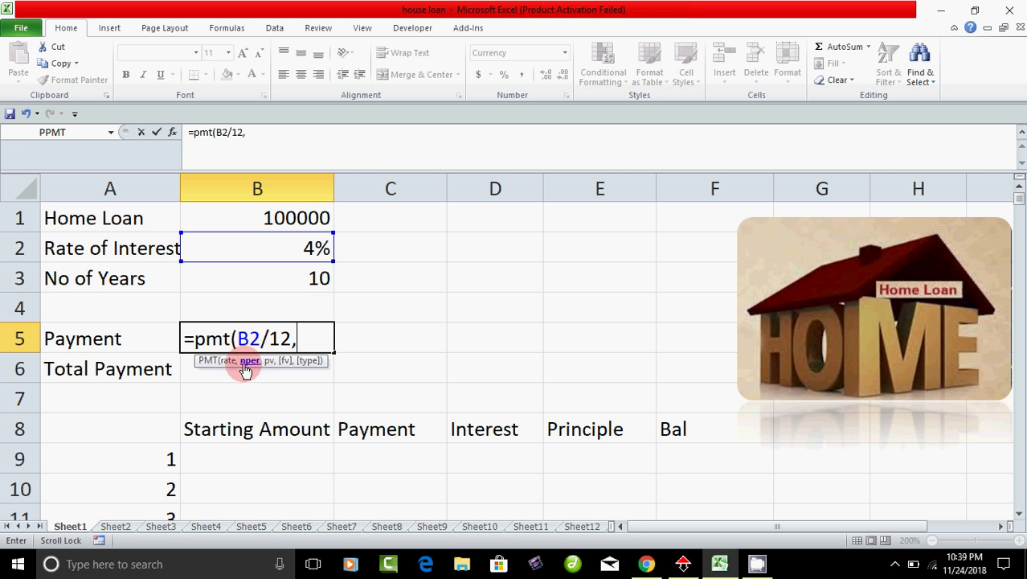
left_click(320, 279)
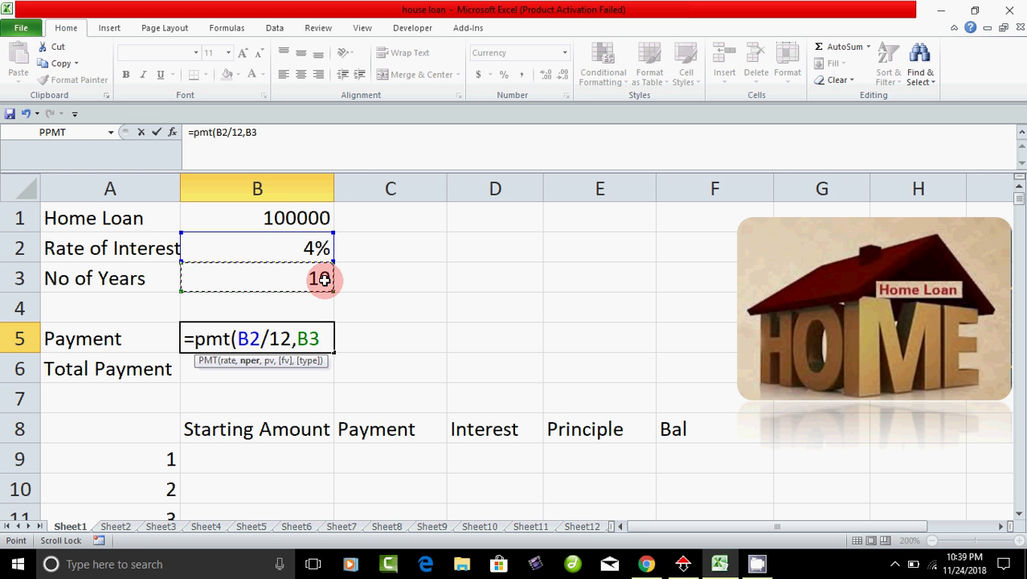
type("*")
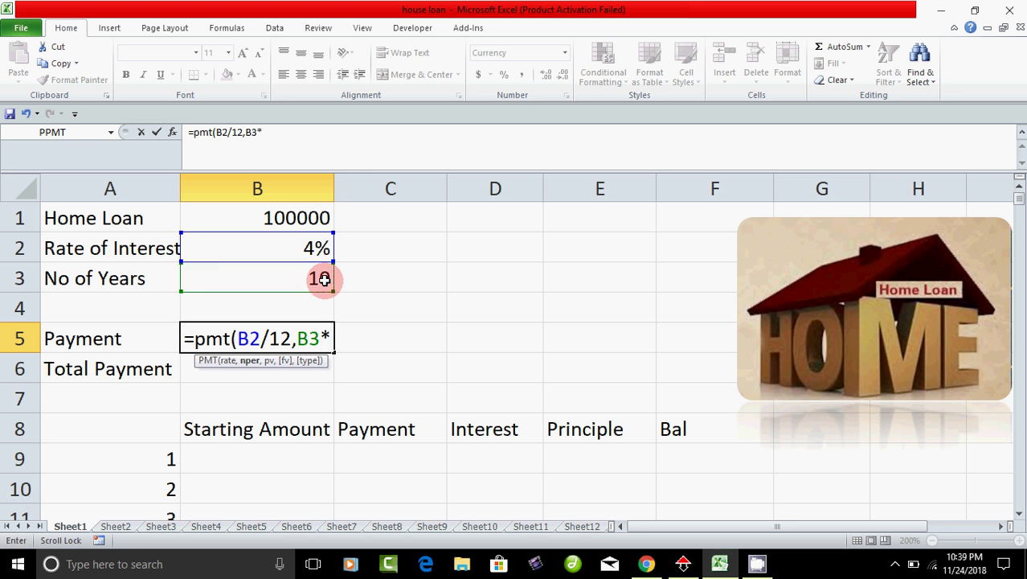
type("12")
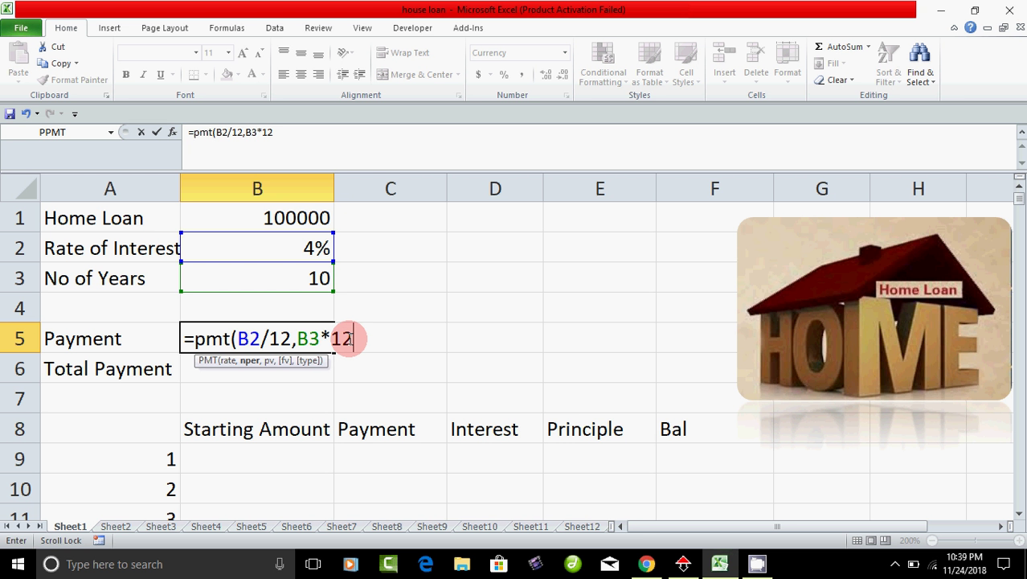
type(",")
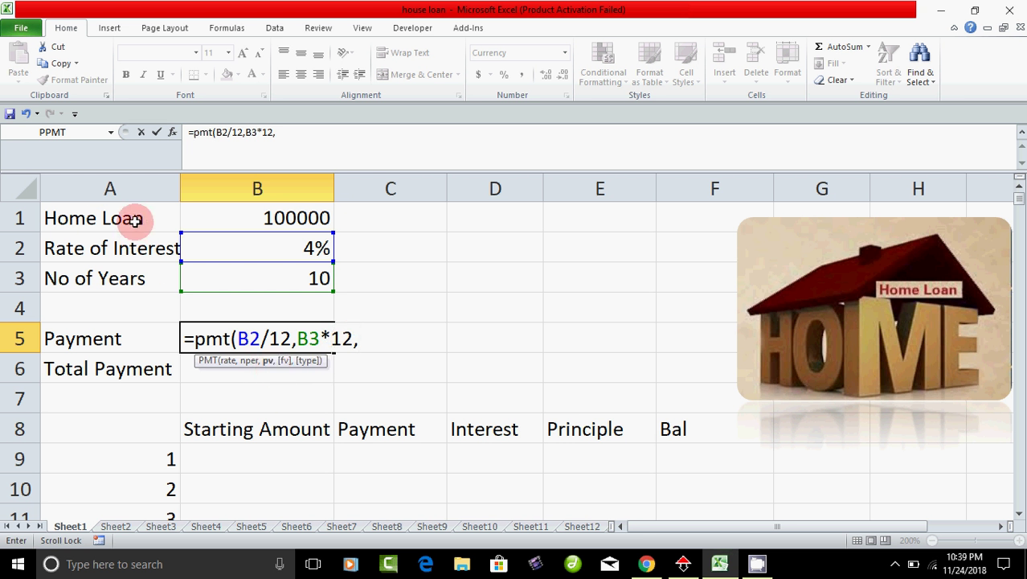
left_click(290, 218)
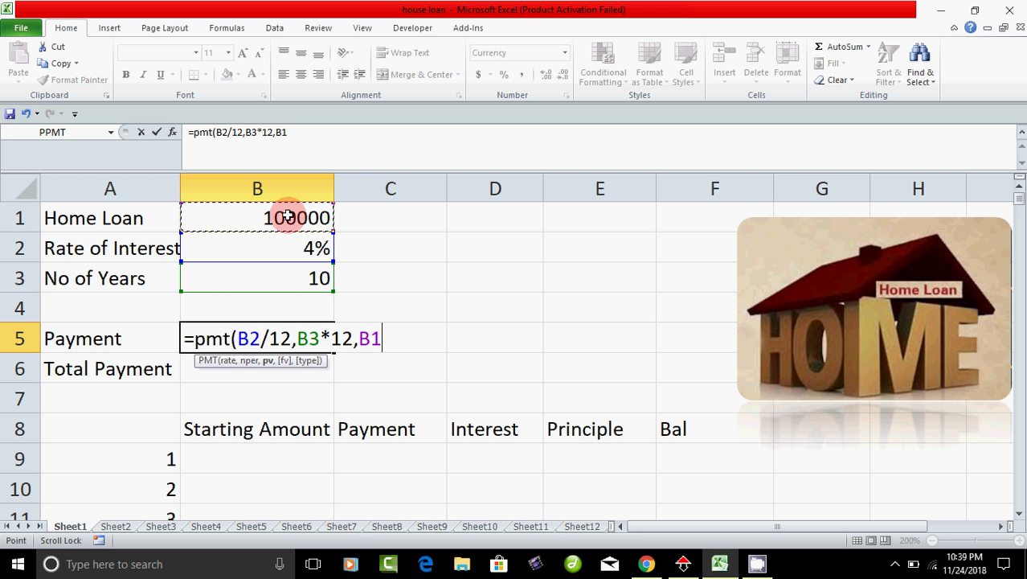
type(")")
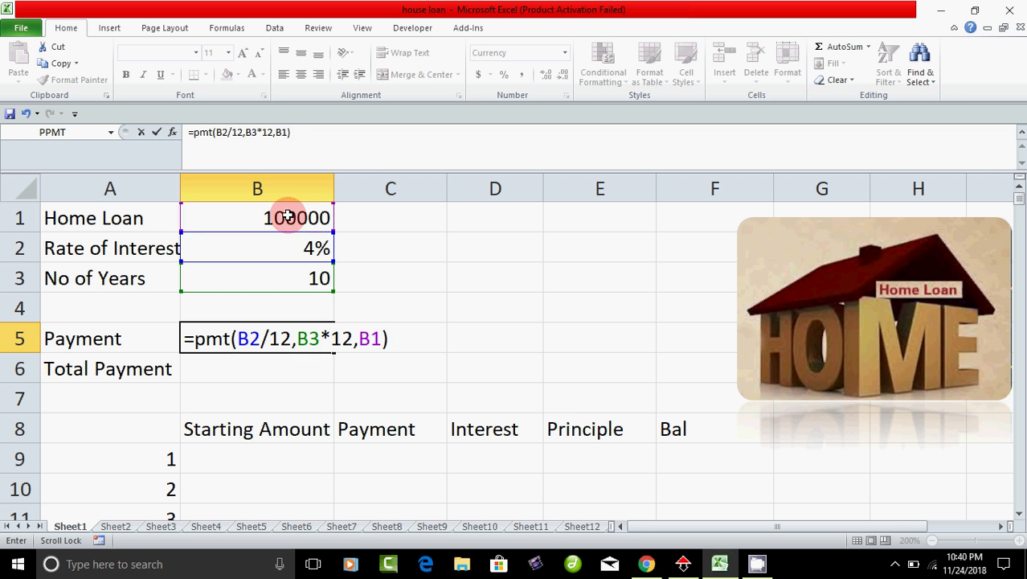
key("Return")
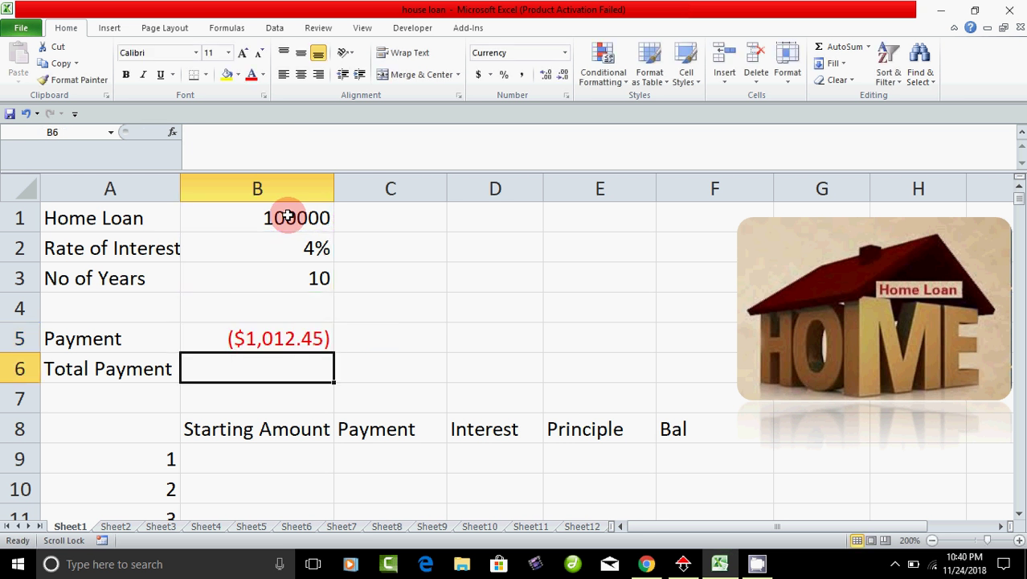
left_click(251, 339)
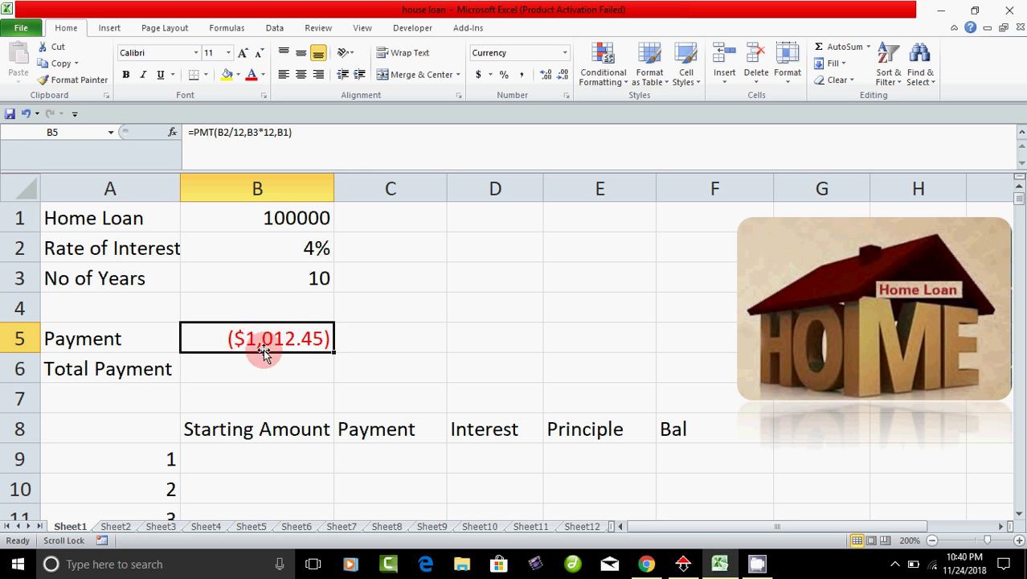
Calculate the total payment in B6 by multiplying the payment by years and months with =B5*B3*12
left_click(259, 370)
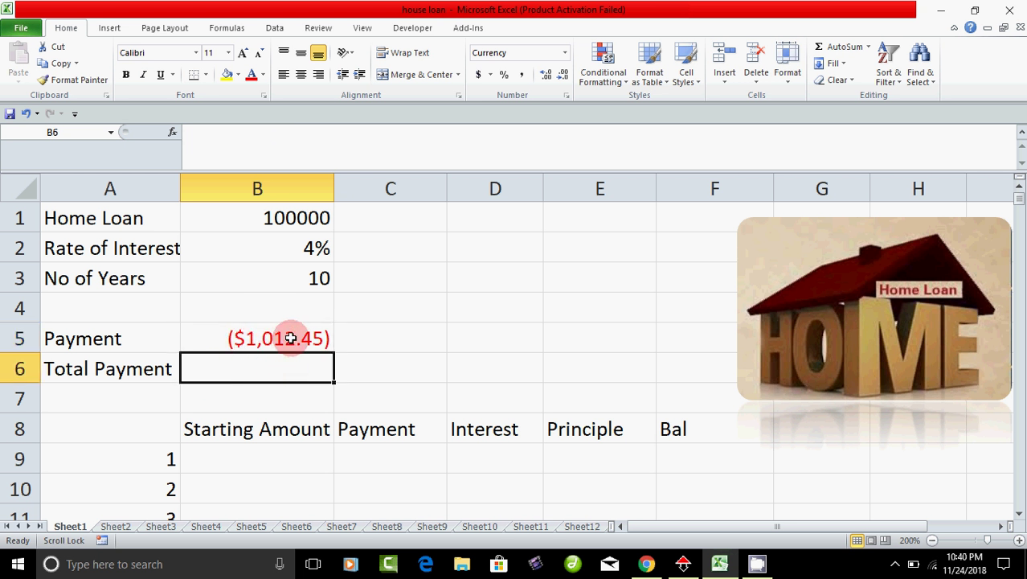
left_click(291, 337)
left_click(314, 276)
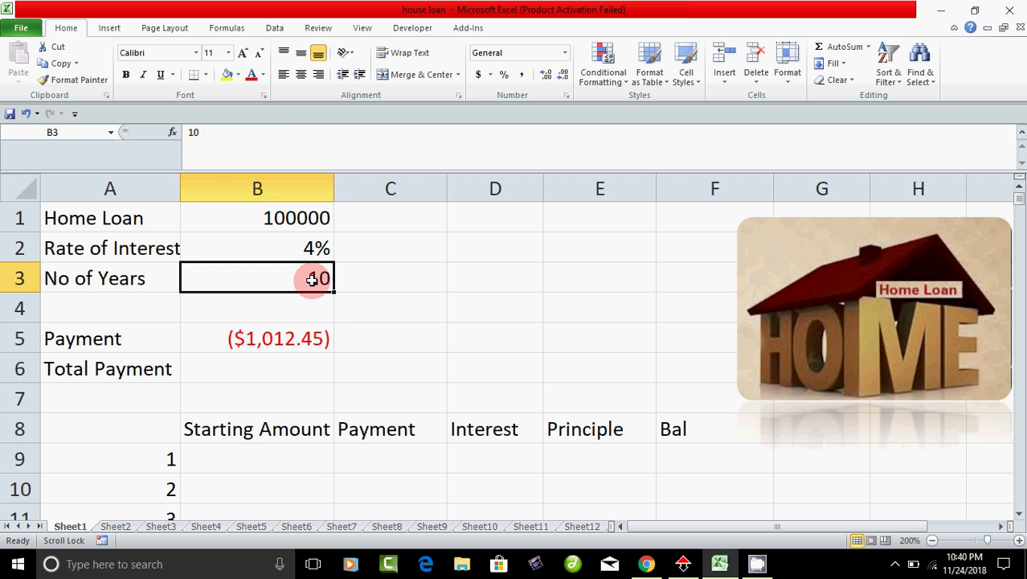
left_click(285, 373)
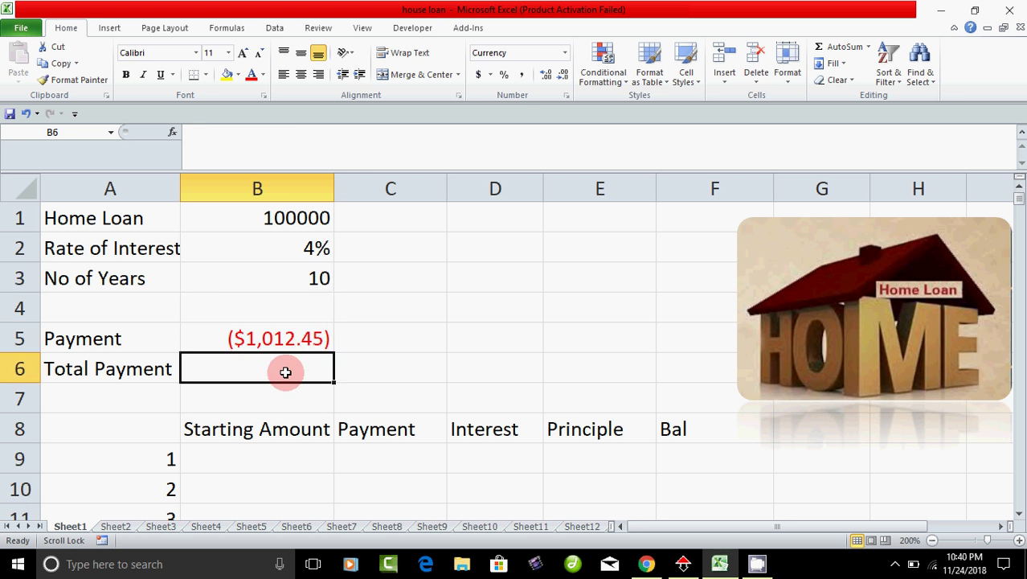
type("=")
left_click(283, 340)
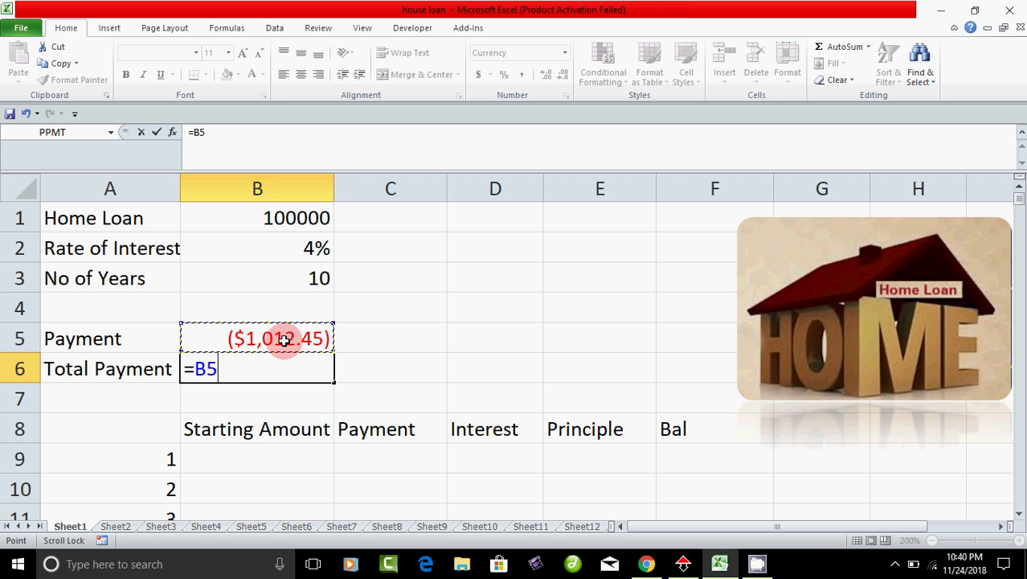
type("*")
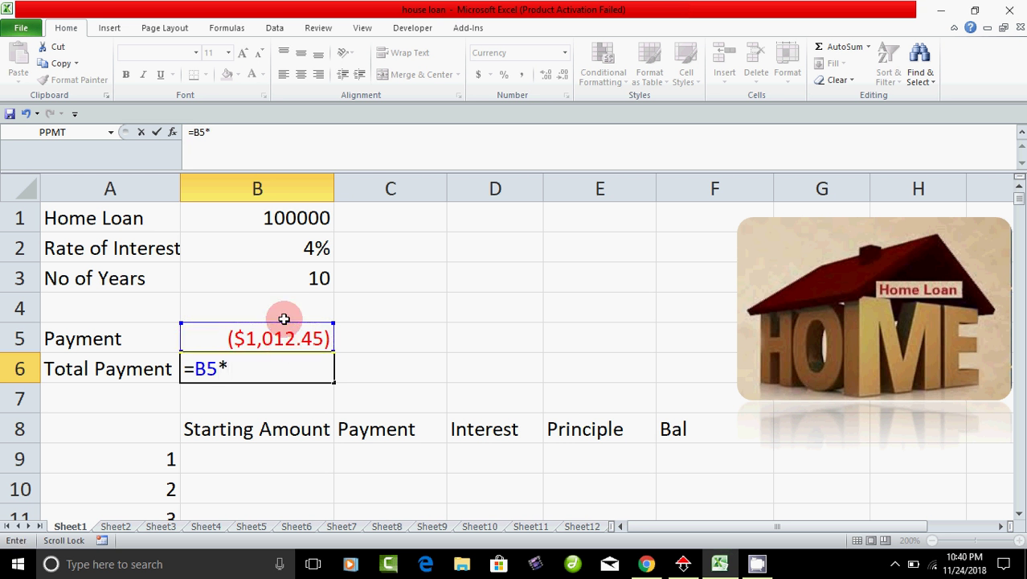
left_click(308, 280)
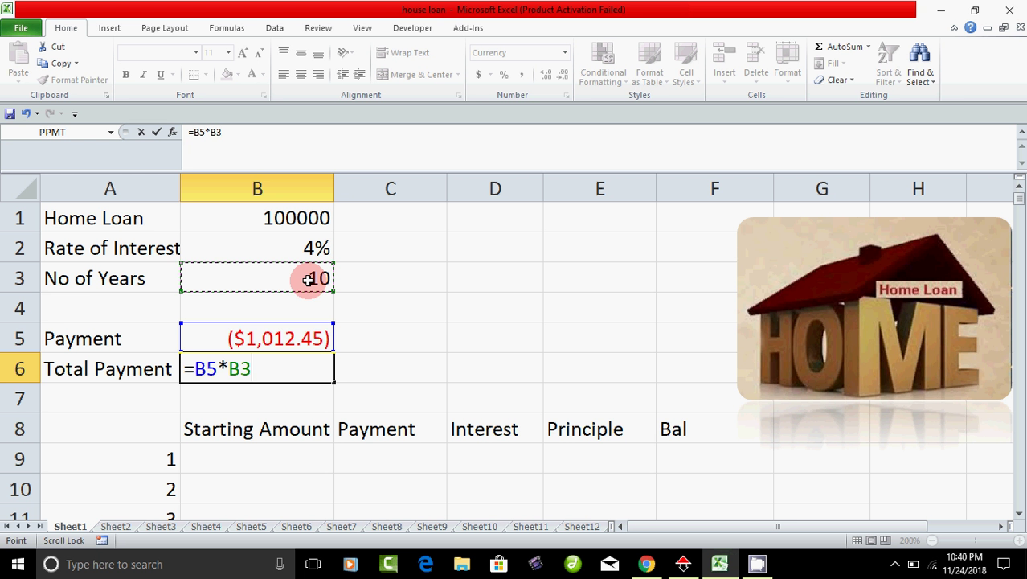
type("*")
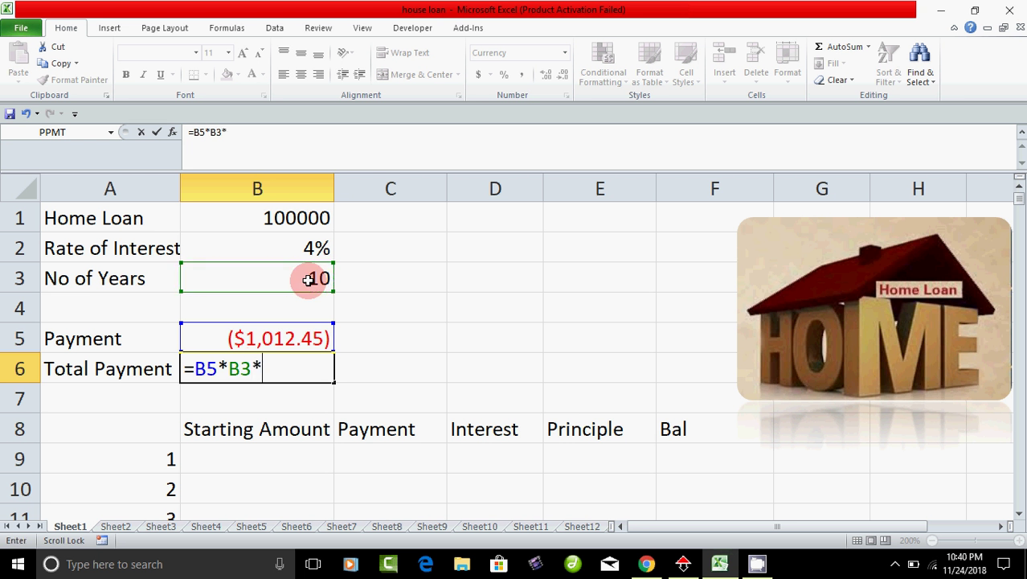
type("12")
key("Return")
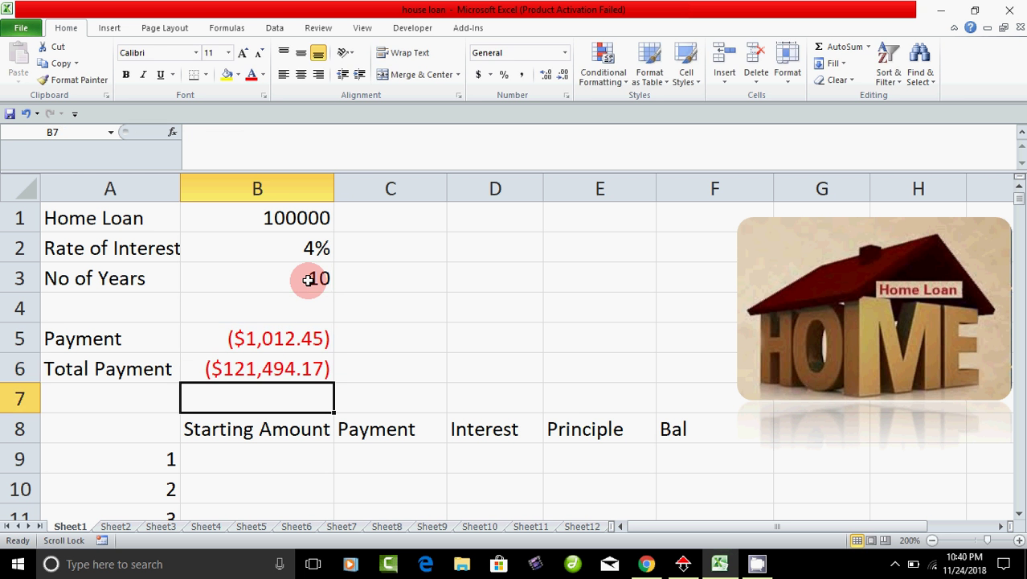
left_click(277, 370)
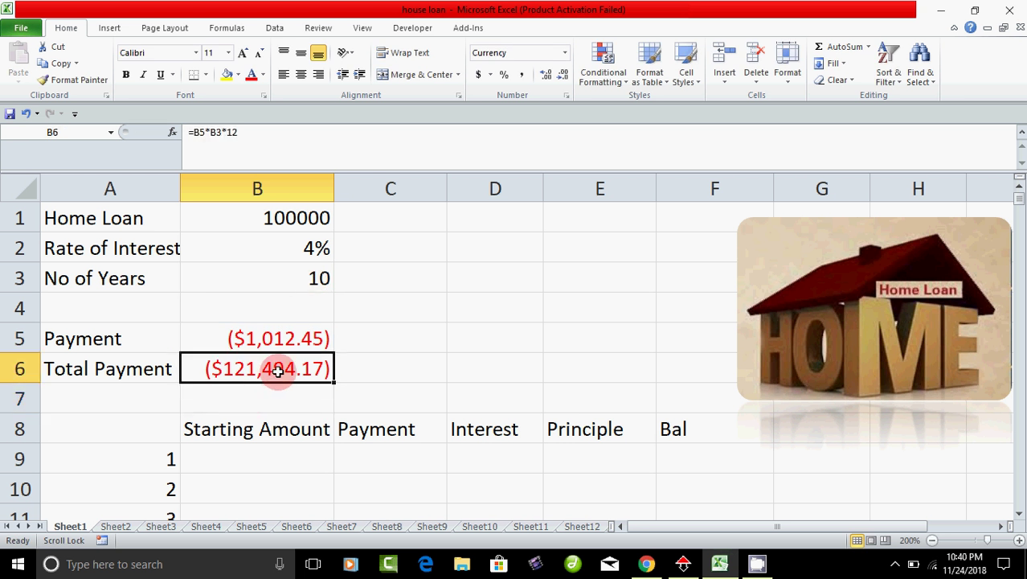
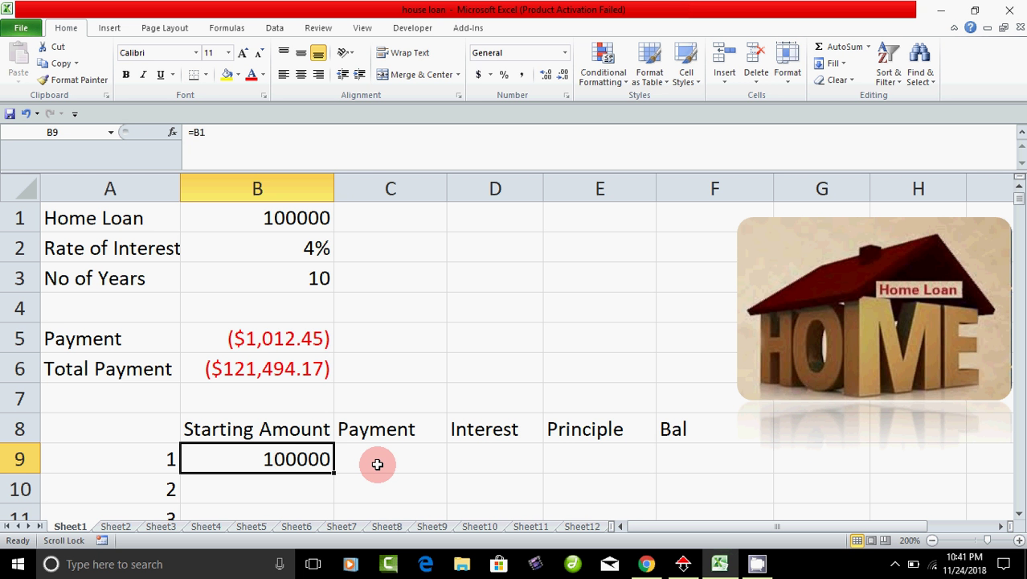
Fill the first period's Payment cell C9 with an absolute reference to the calculated payment, =$B$5
left_click(388, 460)
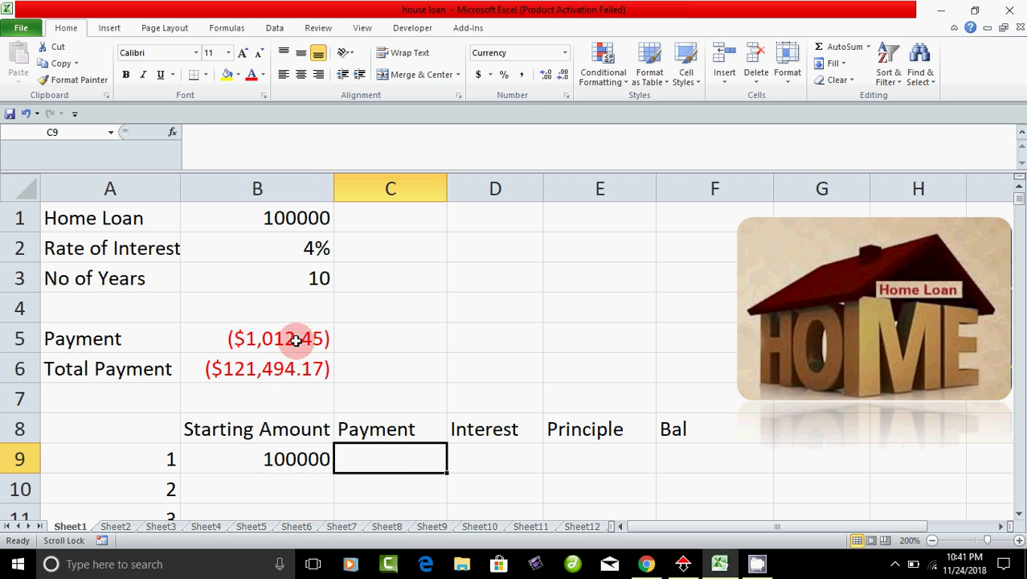
type("=")
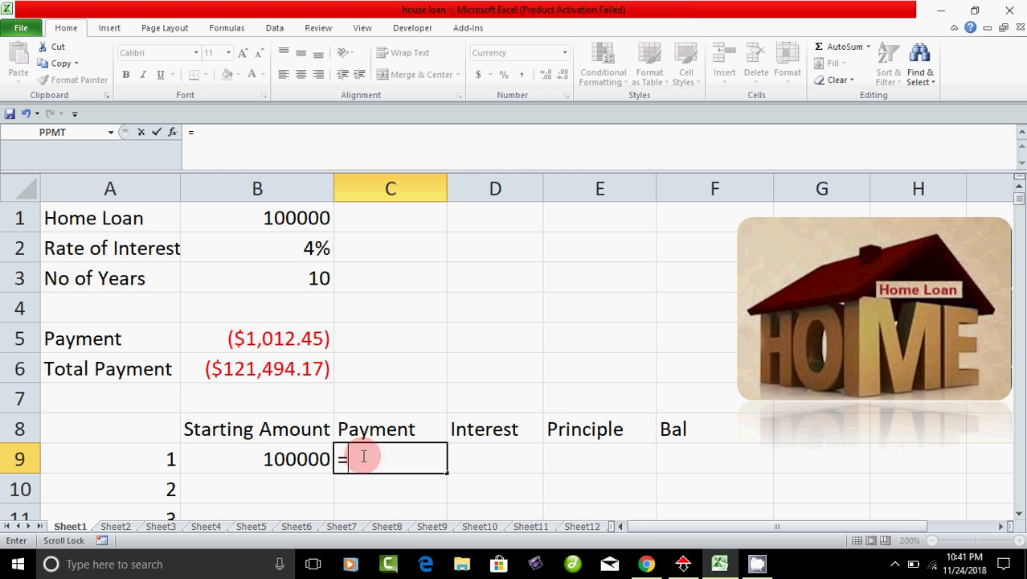
left_click(269, 339)
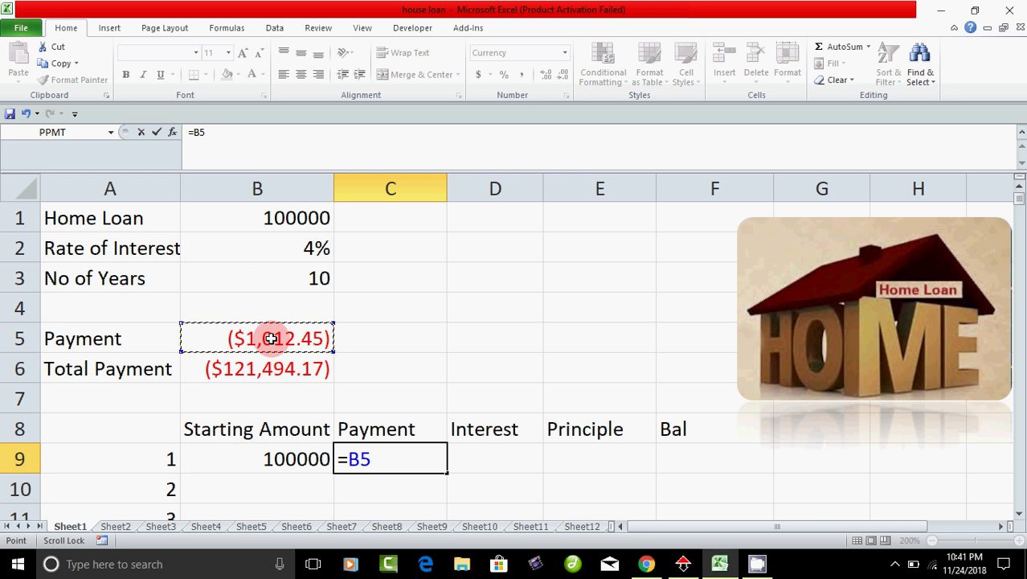
key("F4")
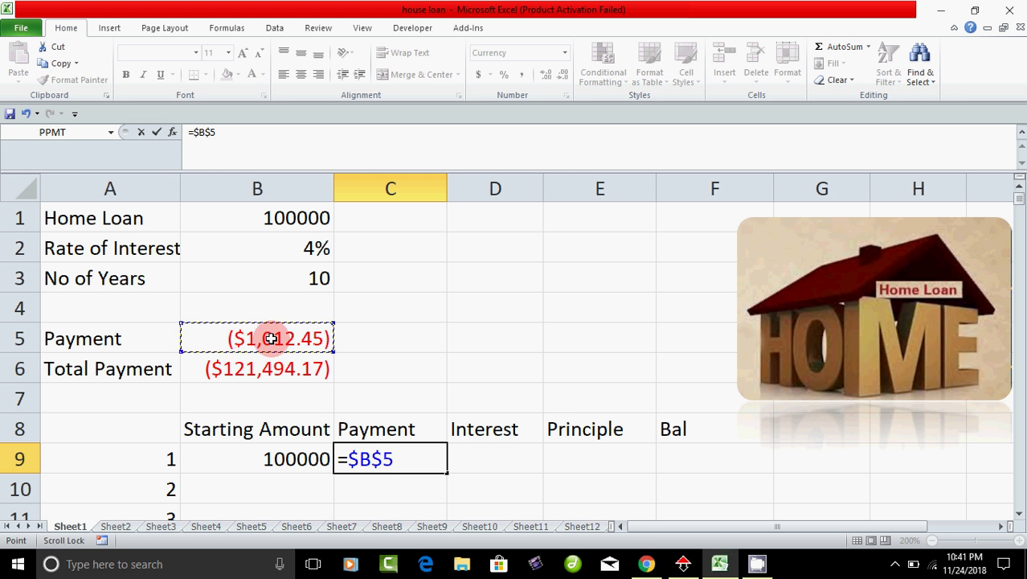
key("Return")
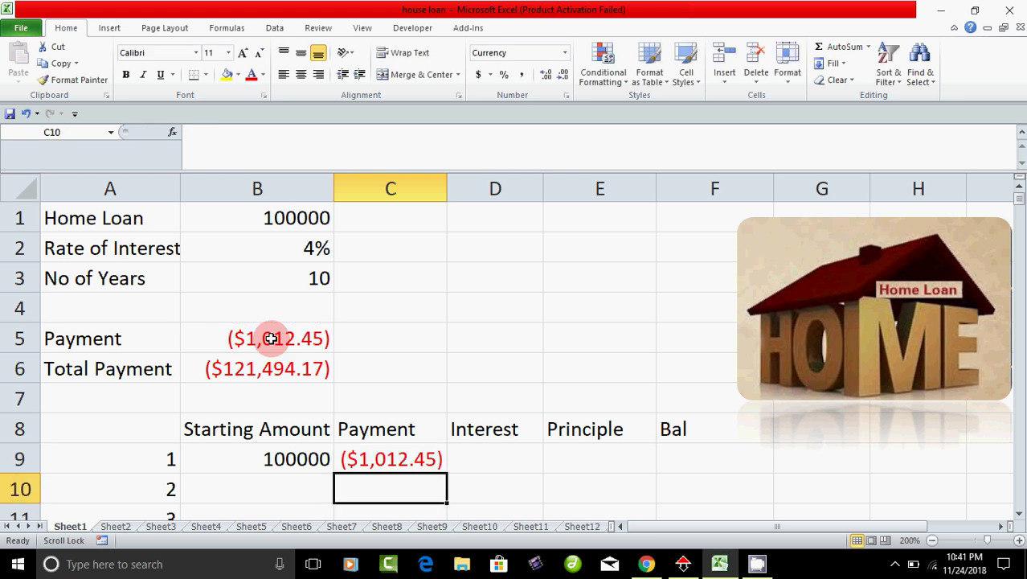
left_click(367, 458)
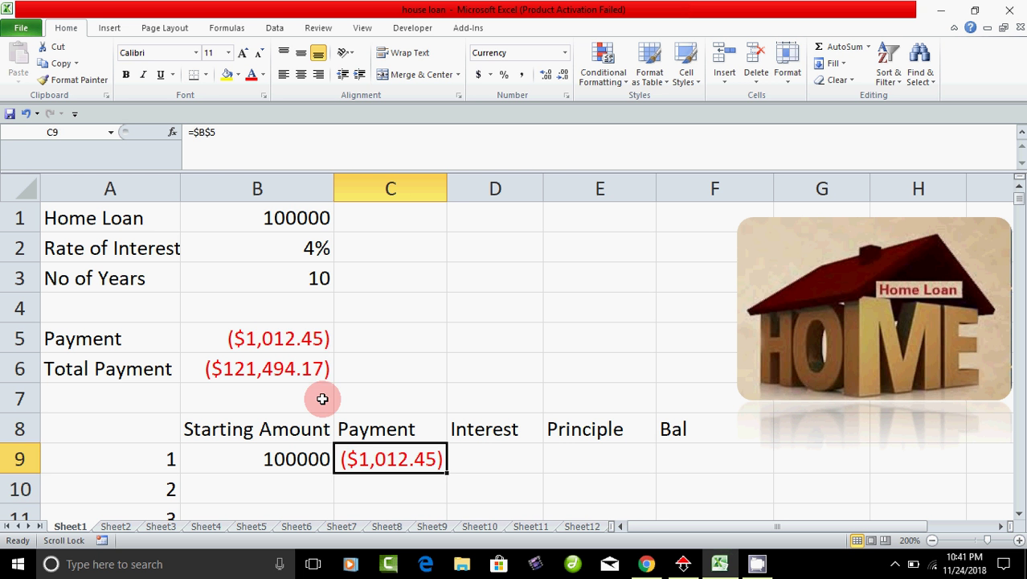
Write the first period's interest formula in D9 as =IPMT(B2/12,A9,B3*12,B1)
left_click(485, 460)
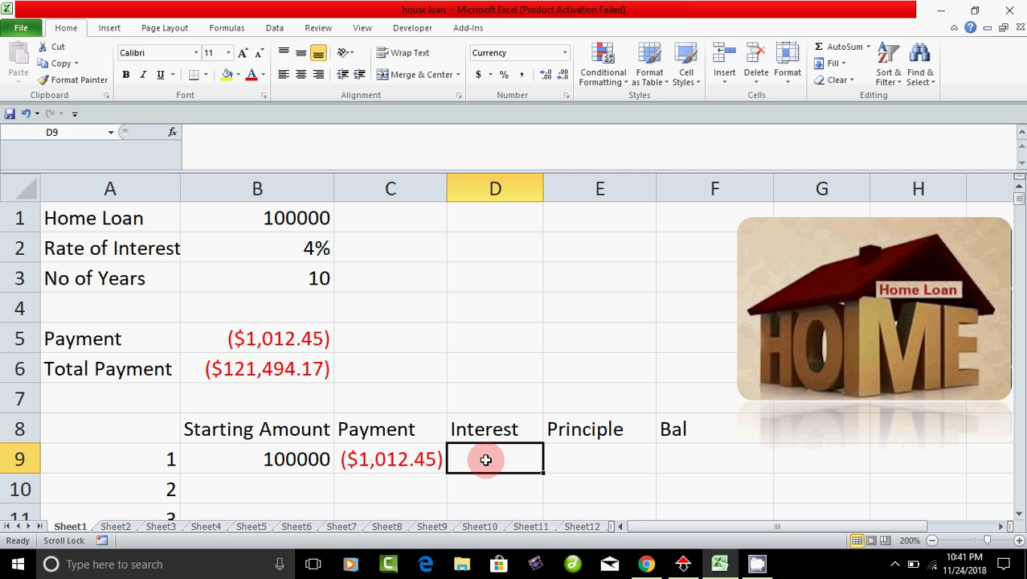
type("=")
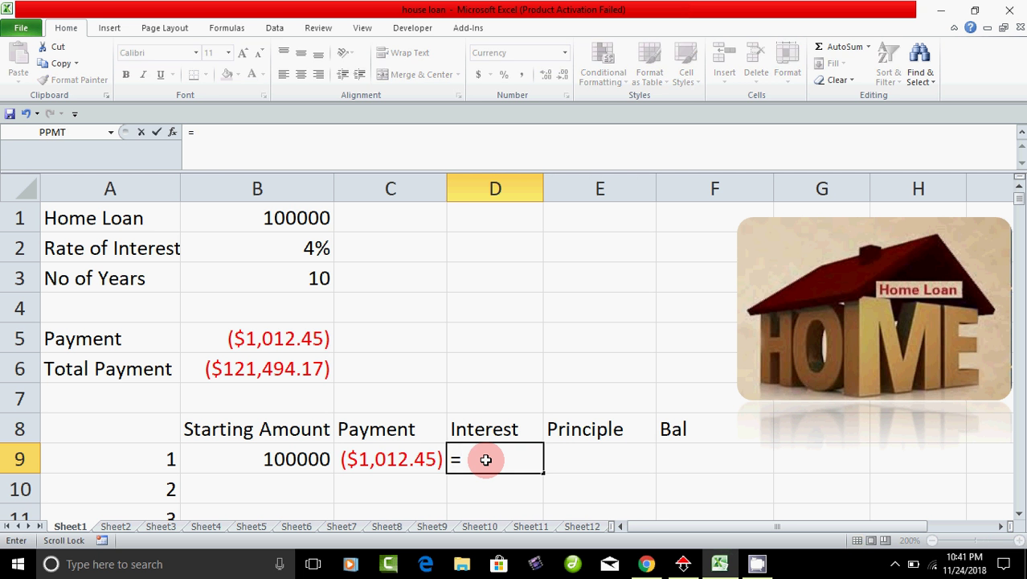
type("i")
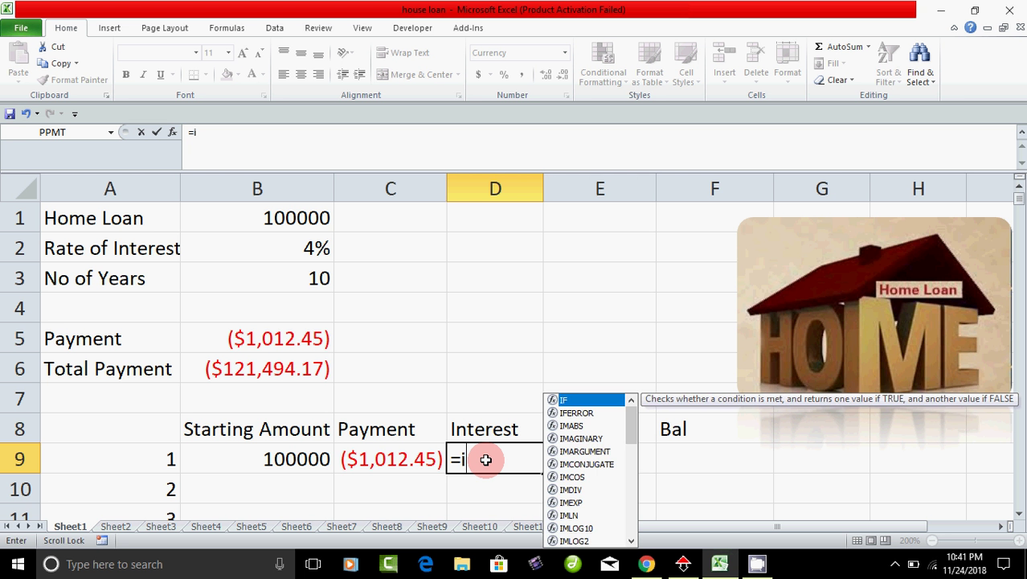
type("pmt")
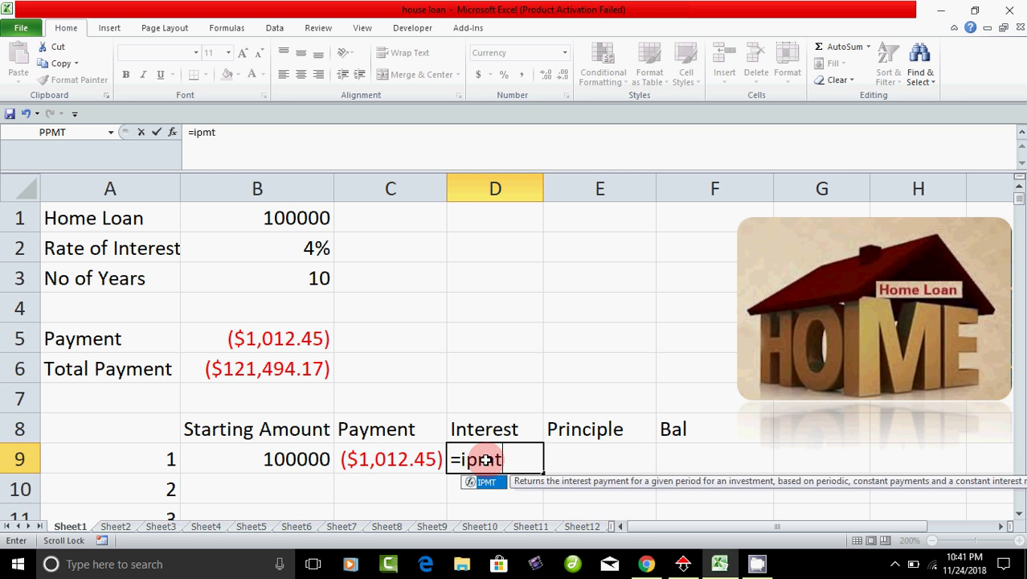
type("(")
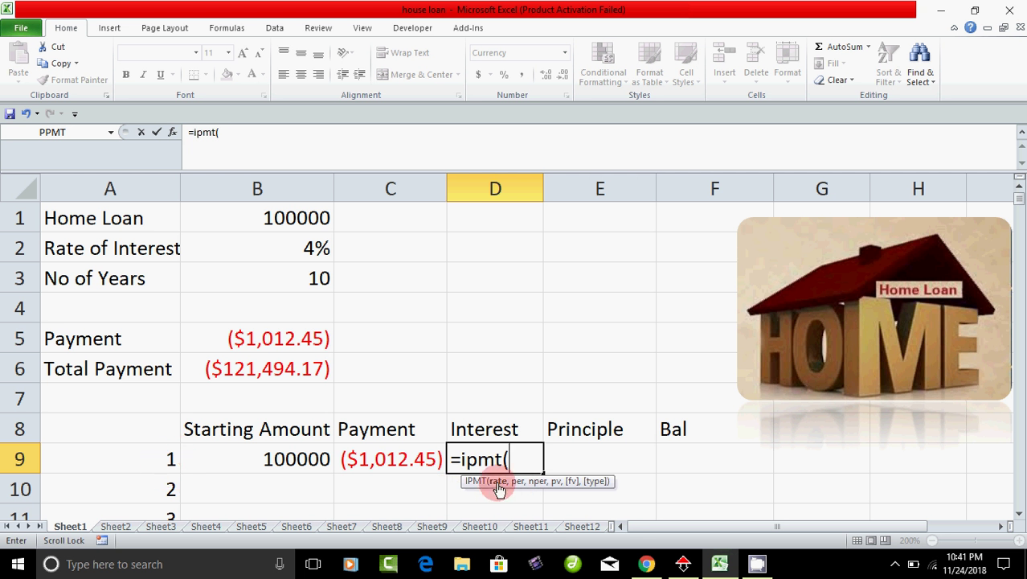
left_click(316, 248)
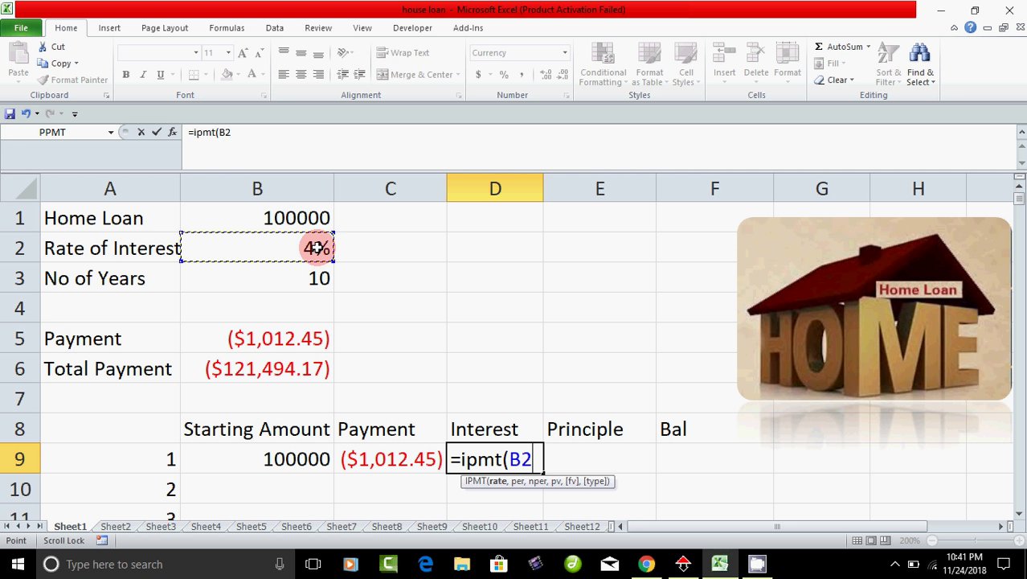
type("/12")
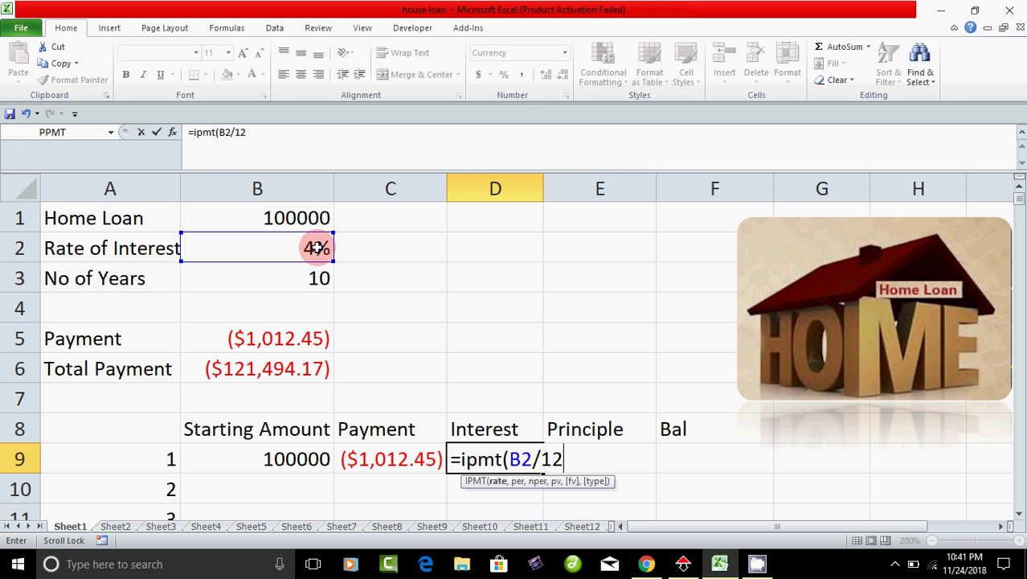
type(",")
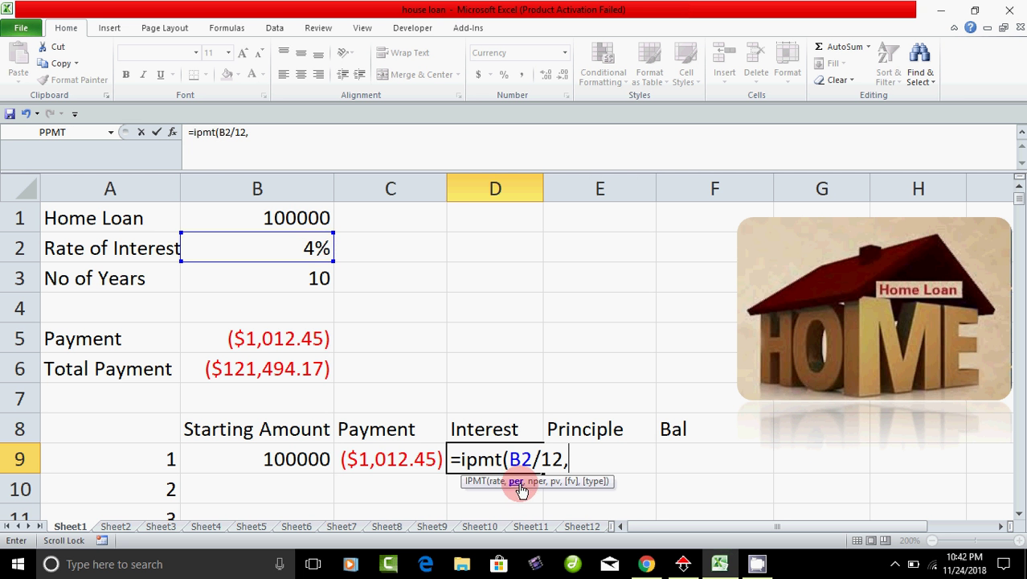
left_click(159, 461)
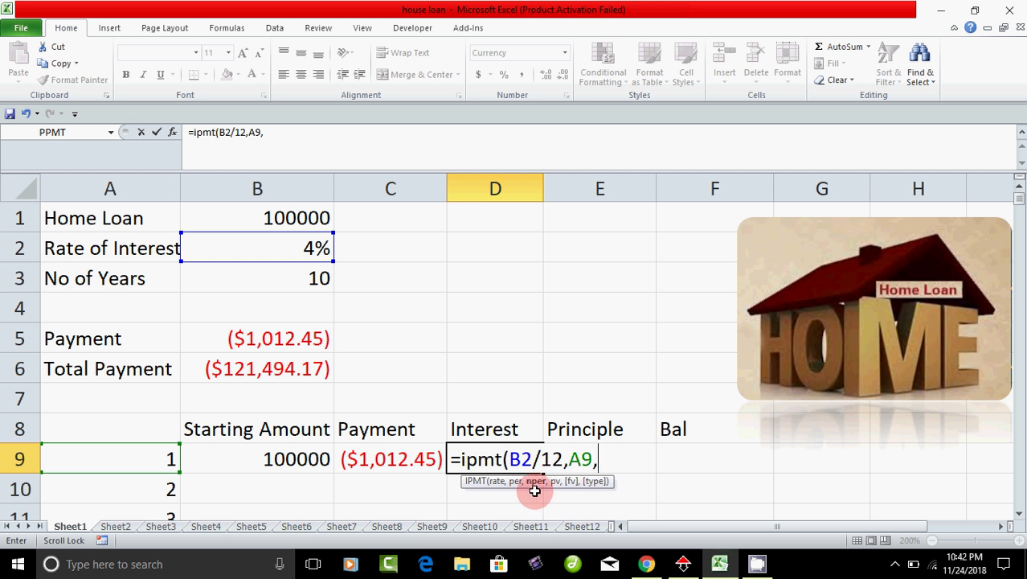
left_click(310, 283)
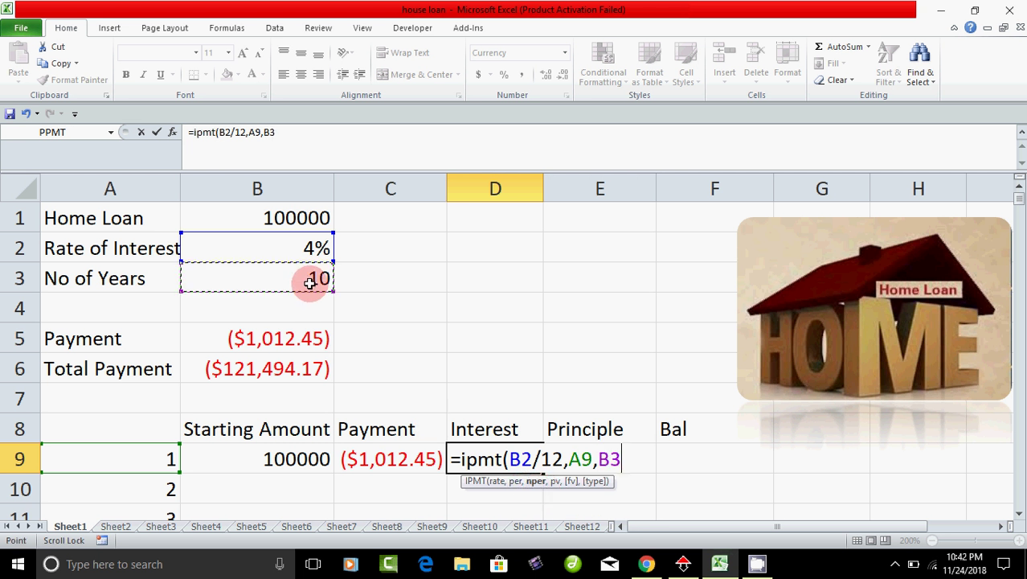
type("*")
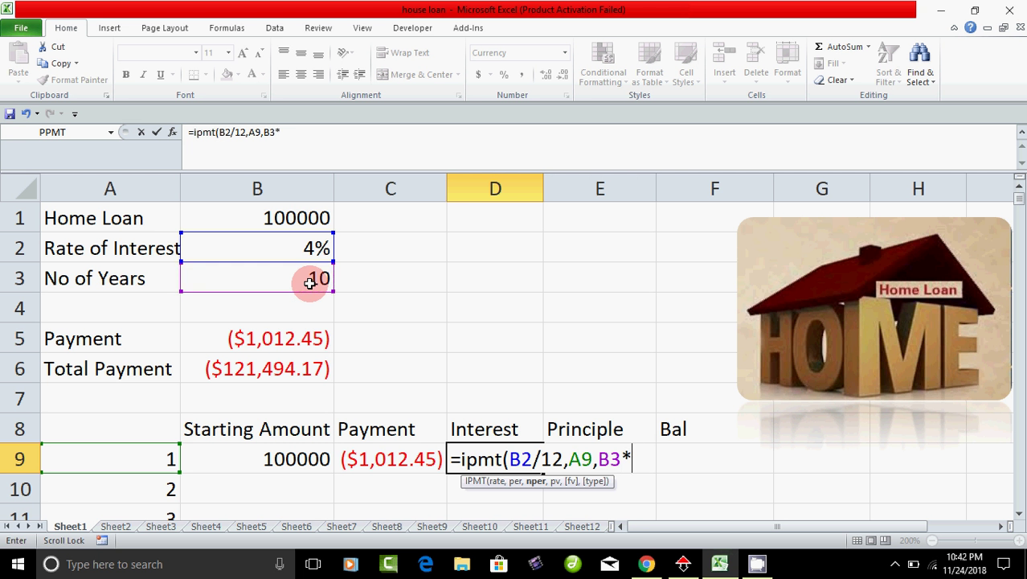
type("12,")
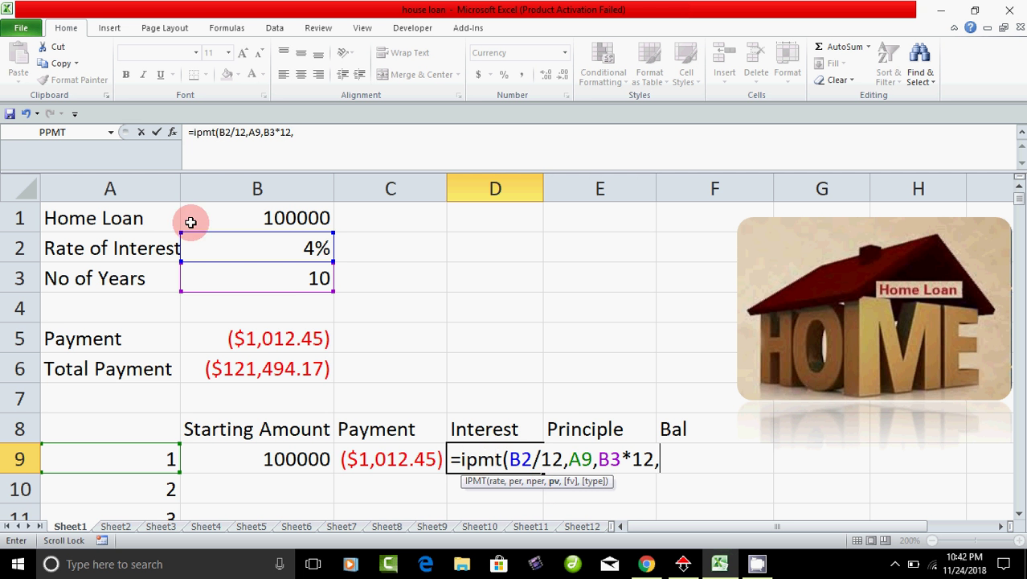
left_click(277, 218)
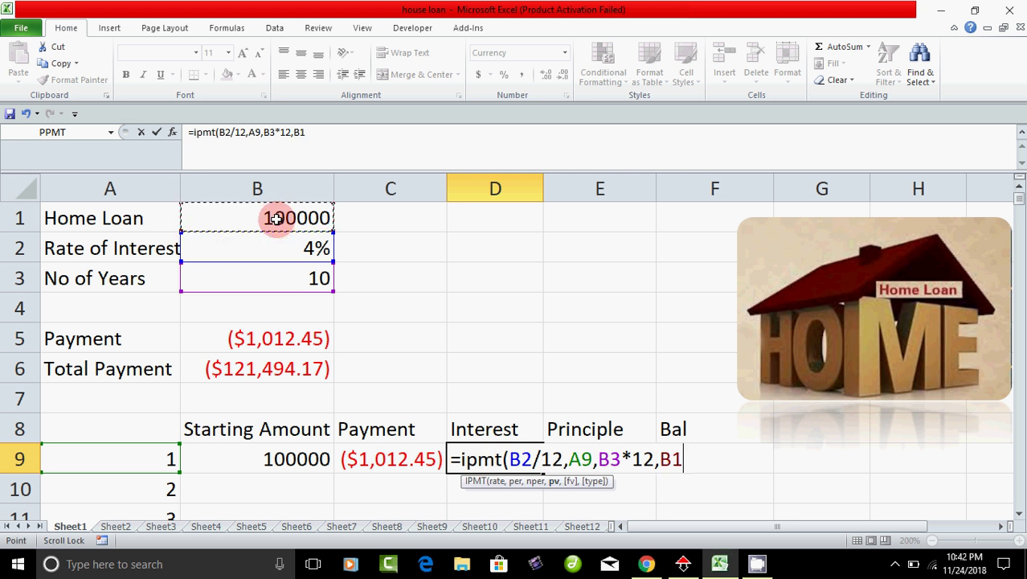
type(")")
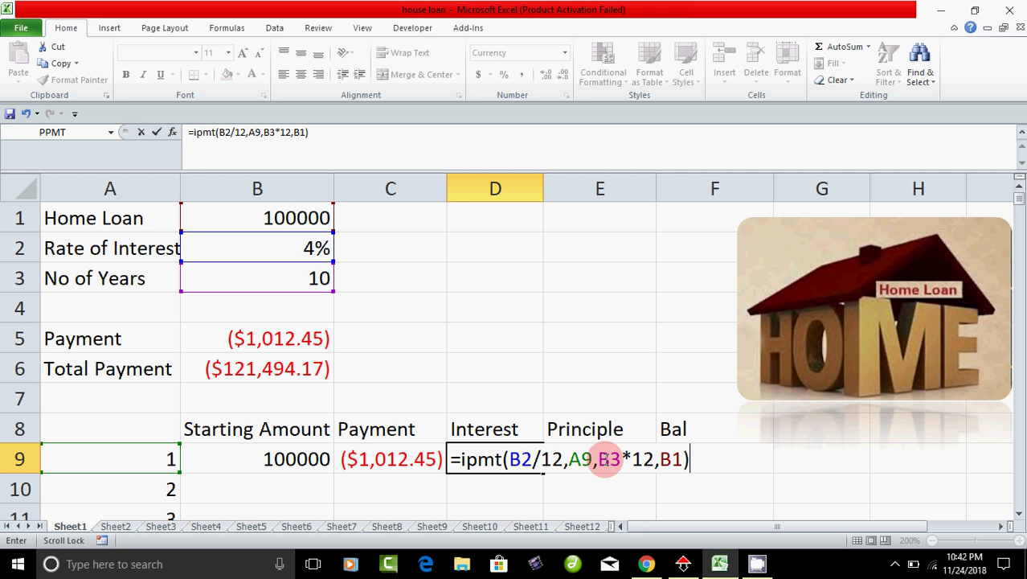
Make the rate, years and loan references in the D9 formula absolute as $B$2, $B$3 and $B$1, keeping A9 relative
left_click(512, 461)
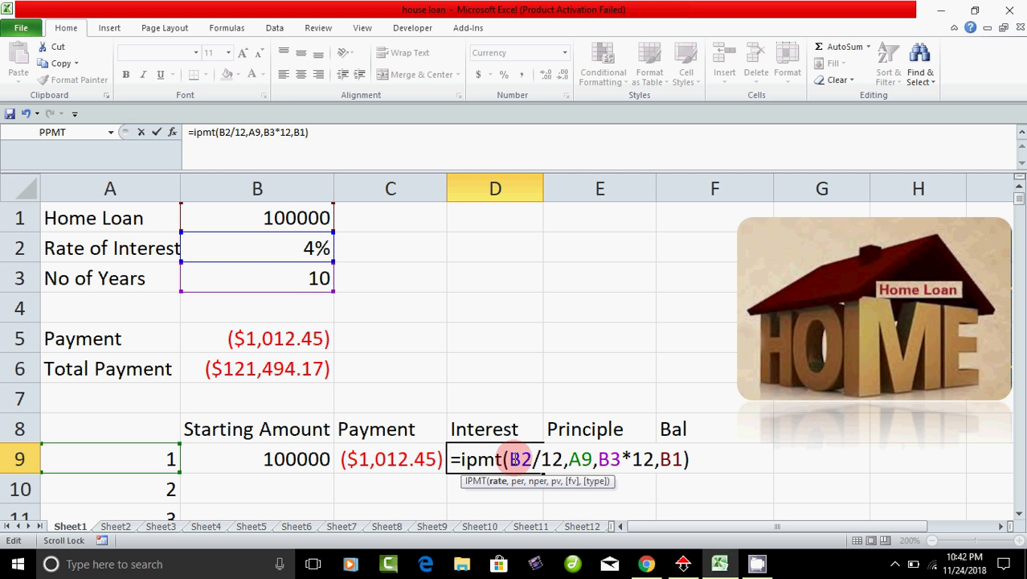
key("F4")
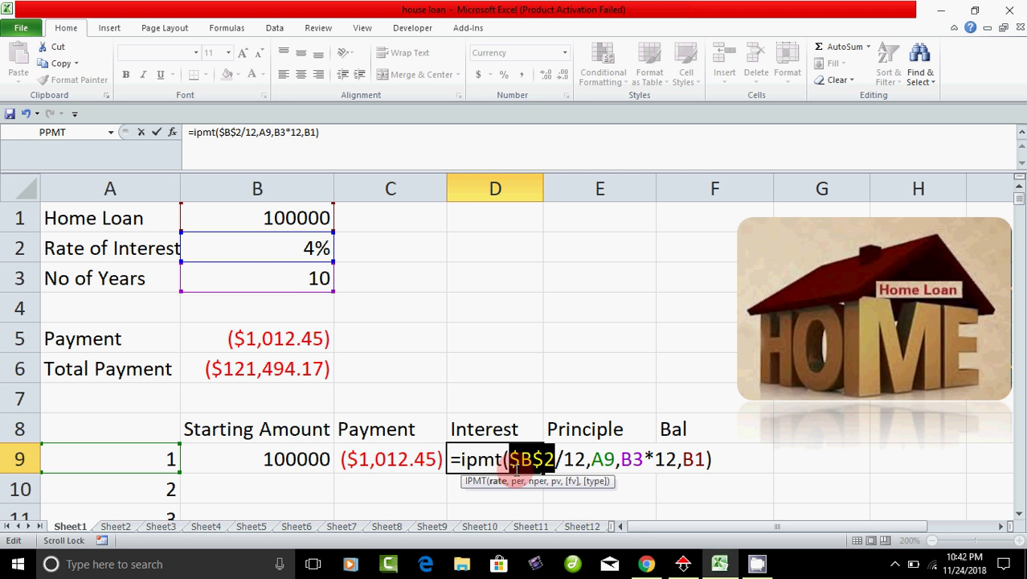
left_click(622, 460)
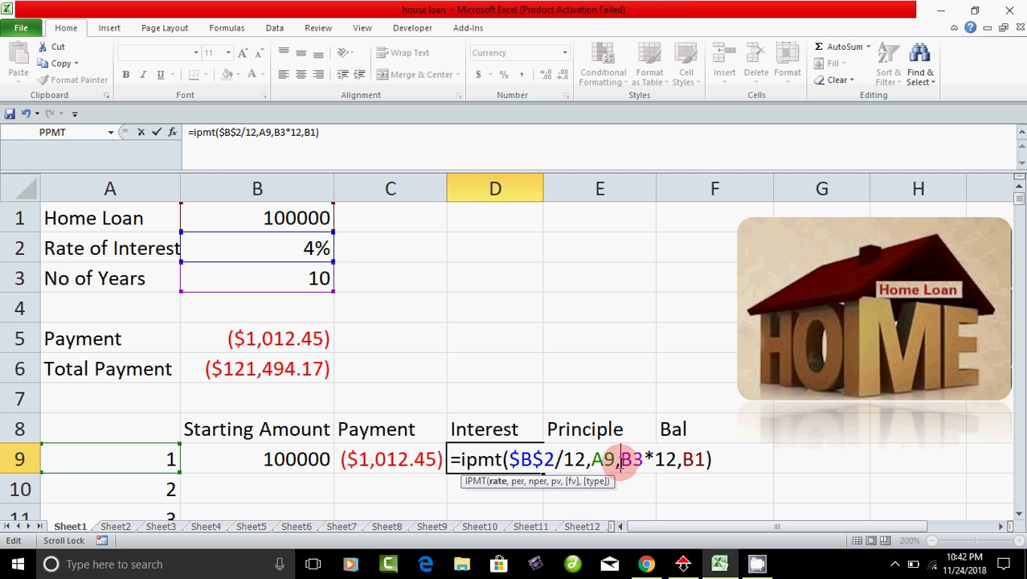
key("F4")
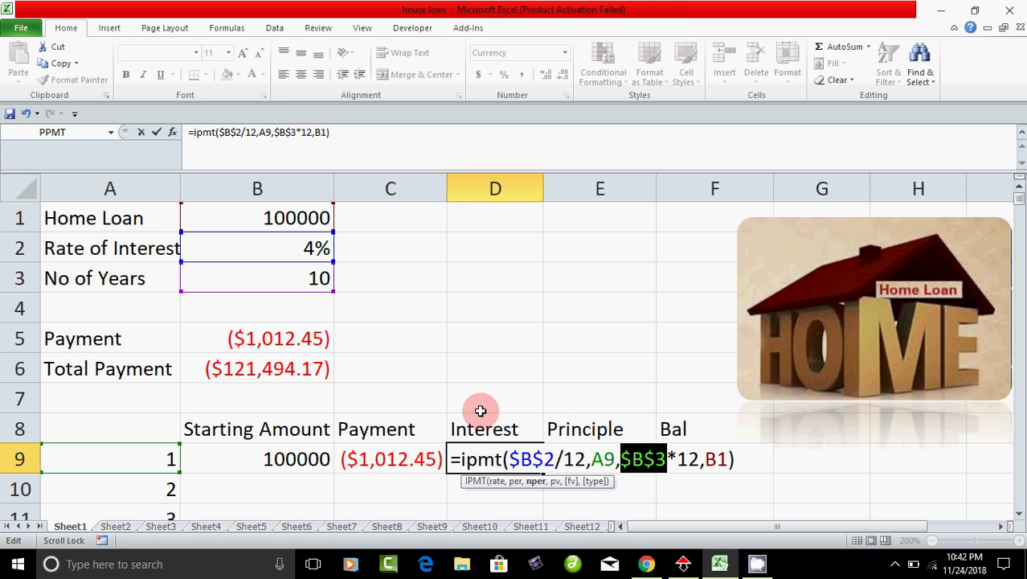
left_click(707, 460)
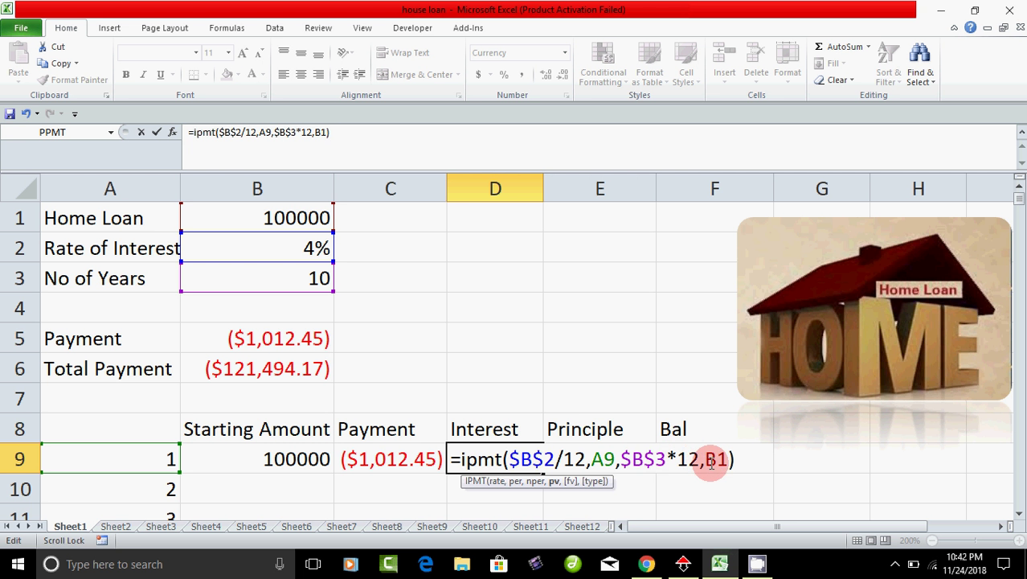
key("F4")
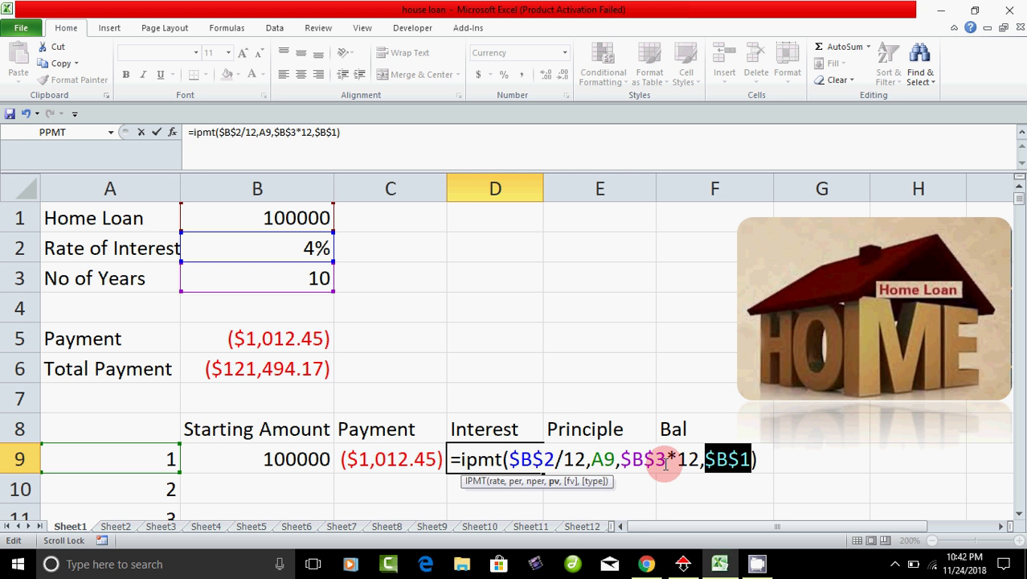
key("Return")
left_click(510, 463)
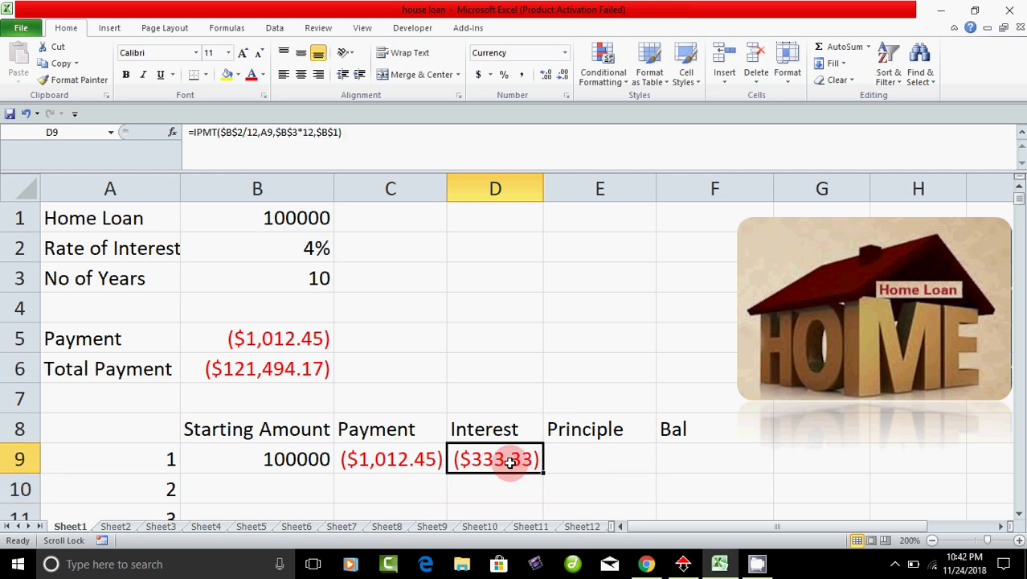
Calculate the first period's principal in E9 by subtracting the interest from the payment with =C9-D9
left_click(383, 459)
left_click(490, 458)
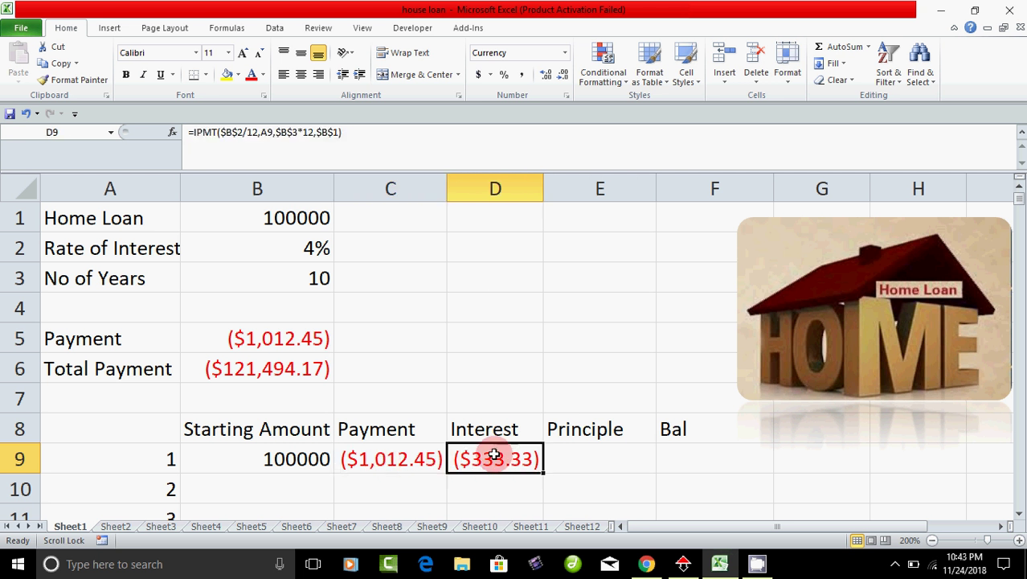
left_click(372, 458)
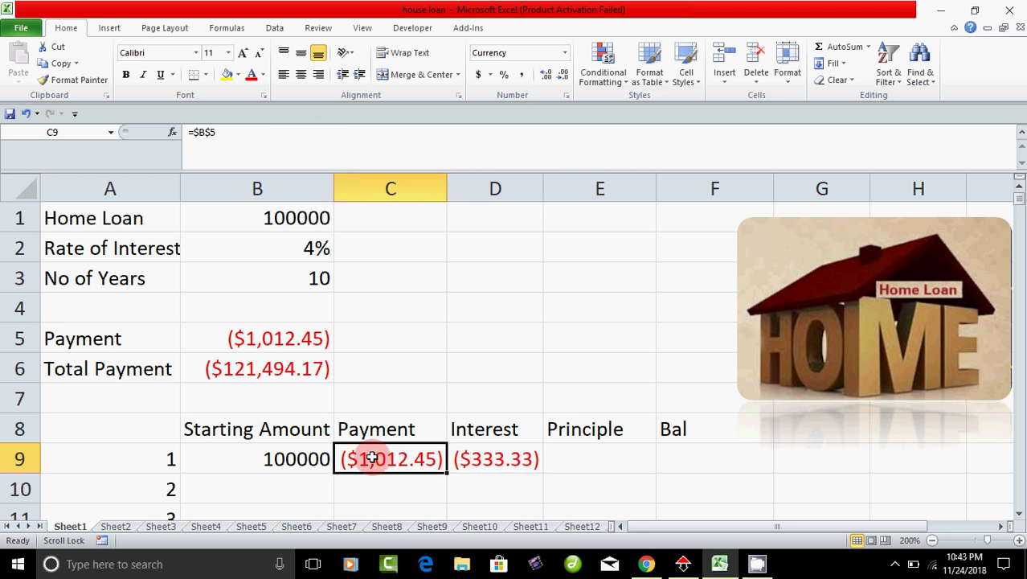
left_click(483, 459)
left_click(594, 461)
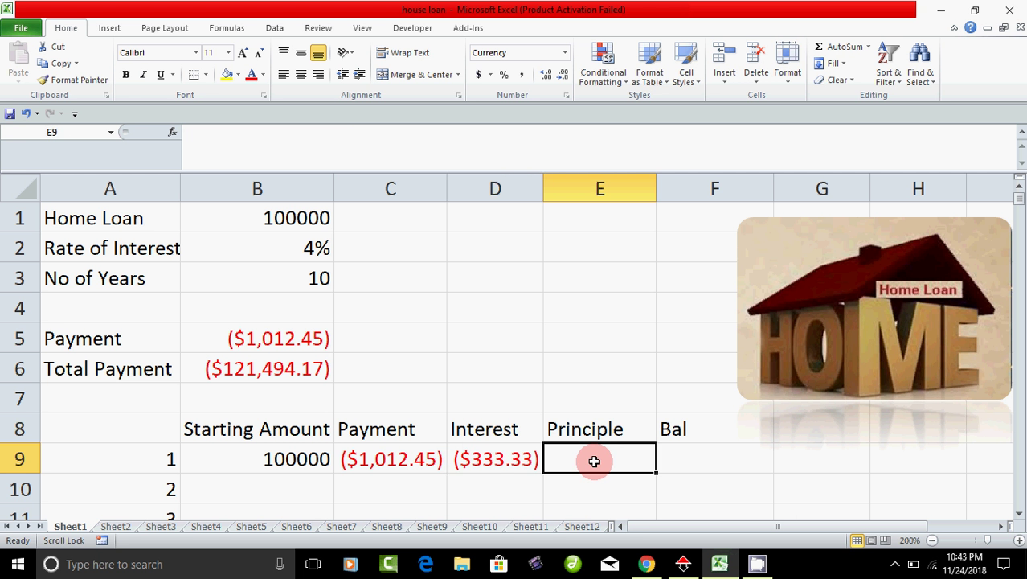
type("=")
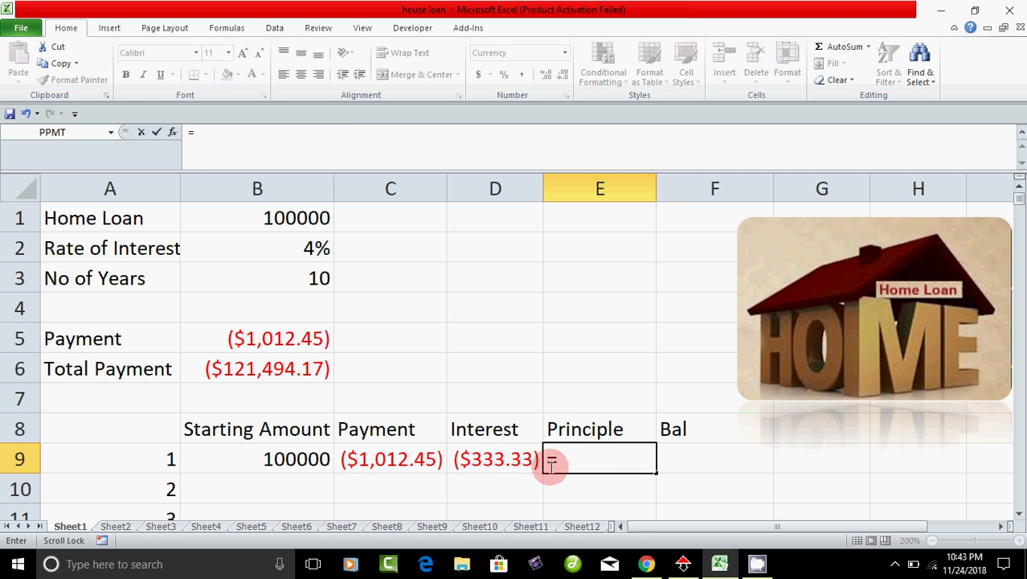
left_click(382, 460)
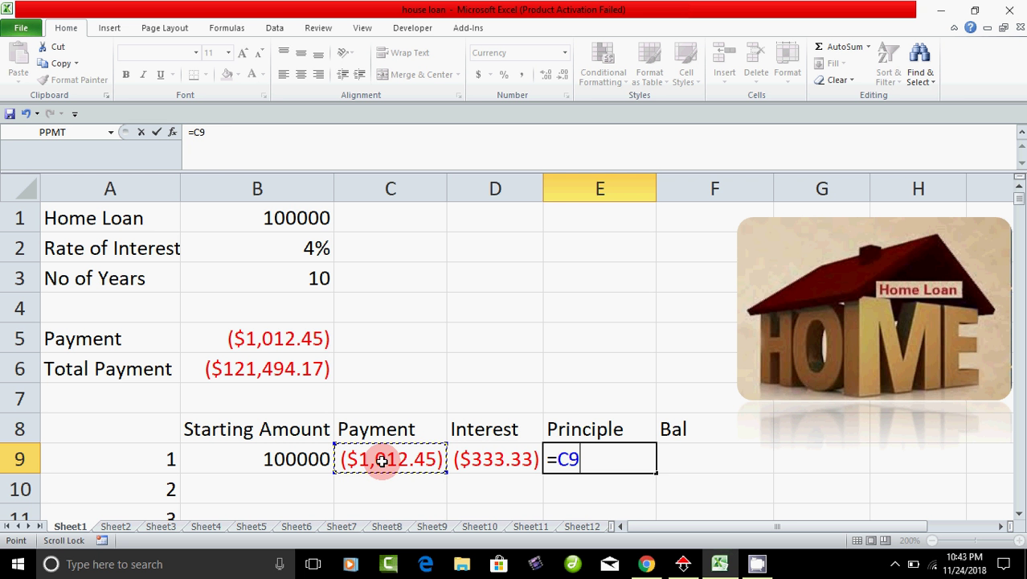
type("-")
left_click(493, 461)
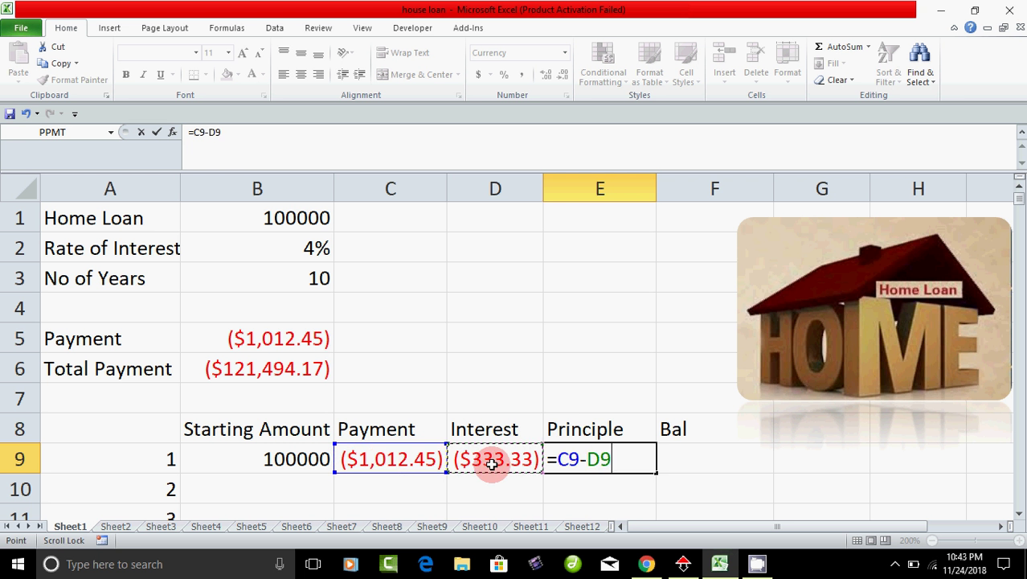
key("Return")
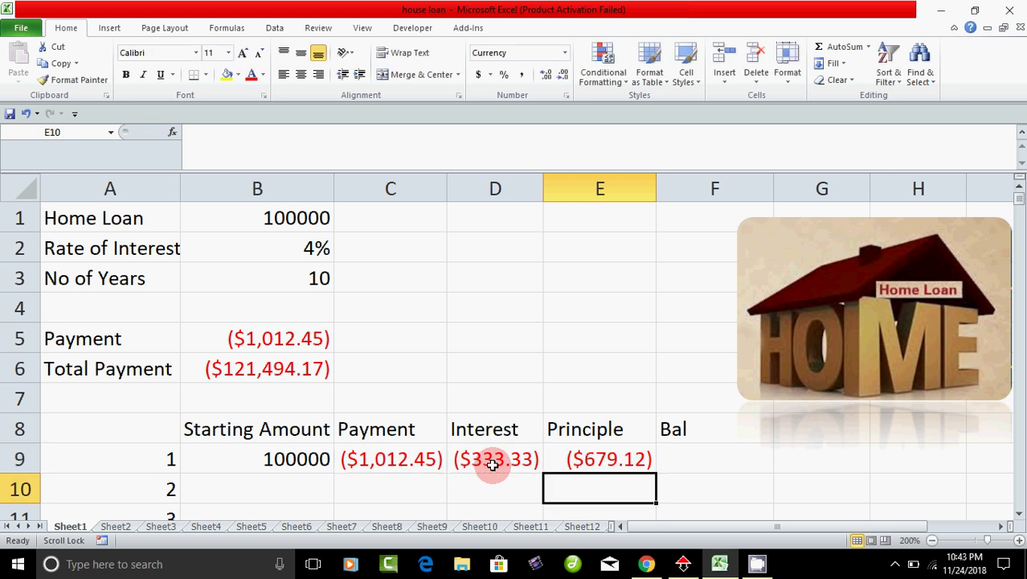
left_click(606, 461)
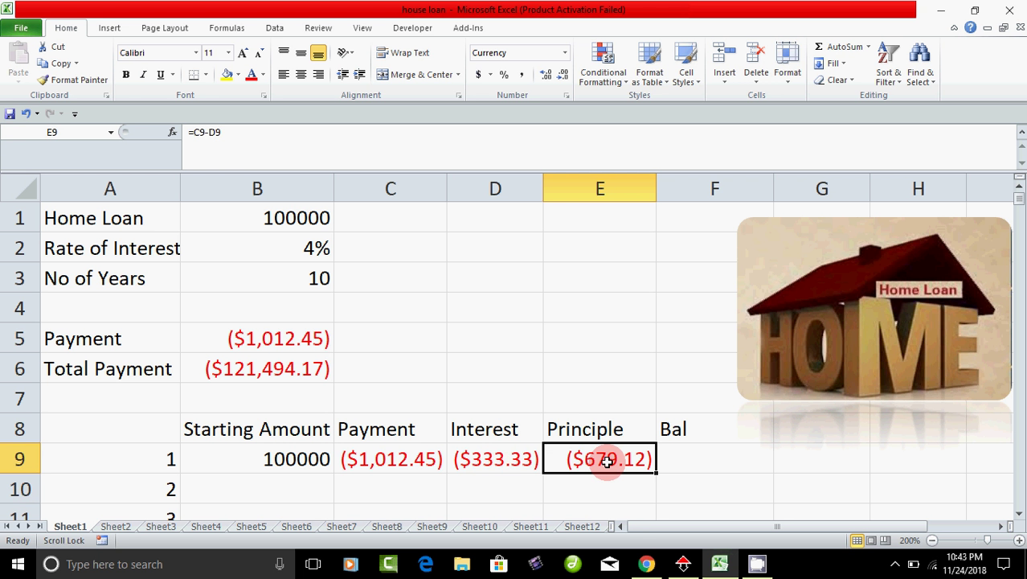
Calculate the first period's balance in F9 by adding the negative principal to the starting amount with =B9+E9
left_click(685, 459)
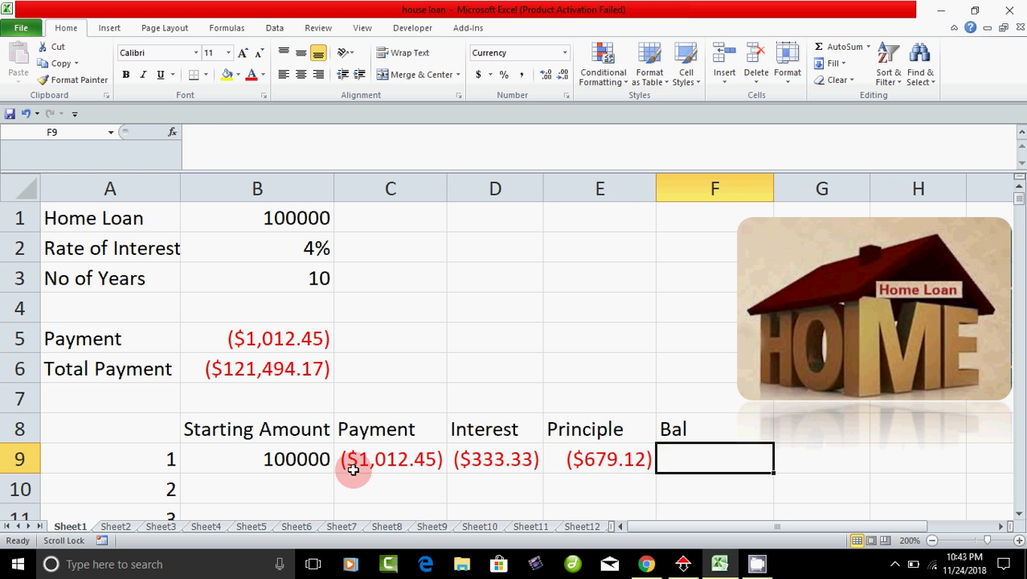
left_click(294, 460)
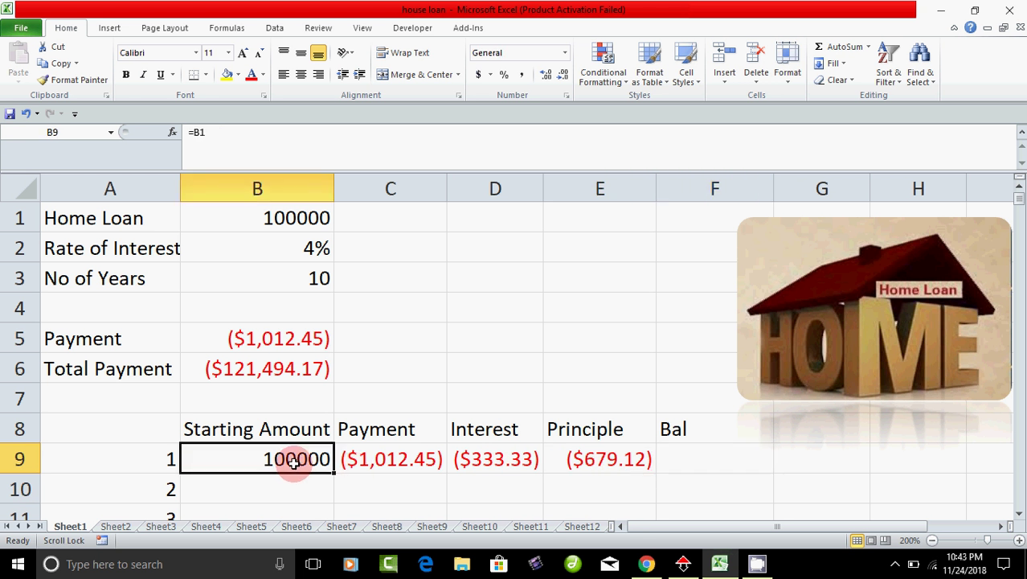
left_click(585, 456)
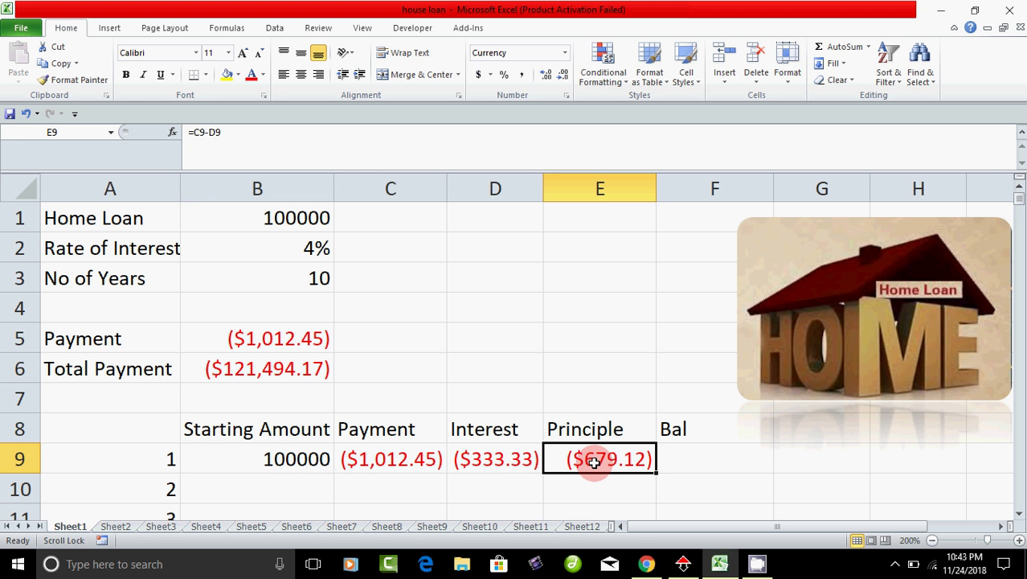
left_click(297, 463)
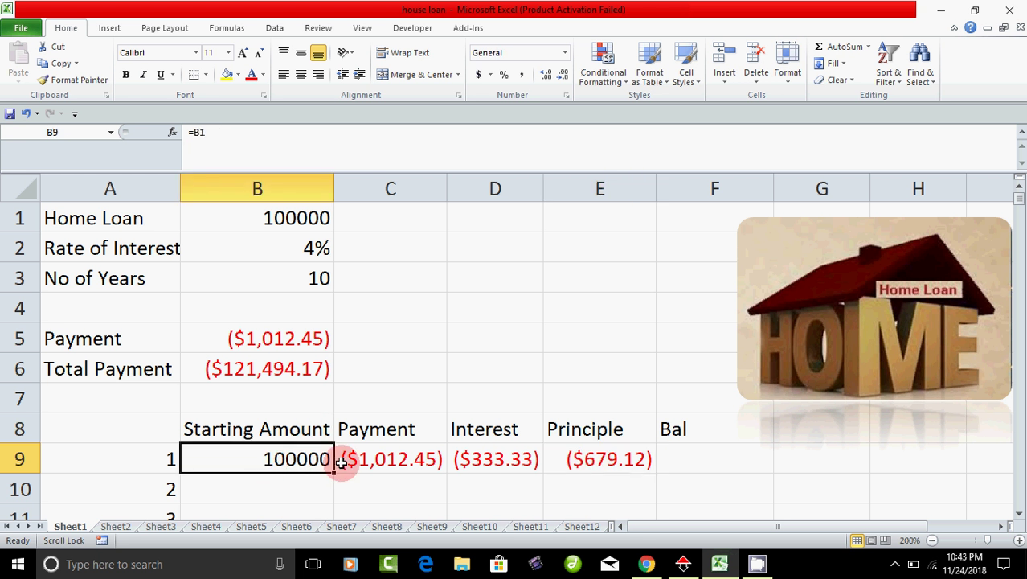
left_click(590, 461)
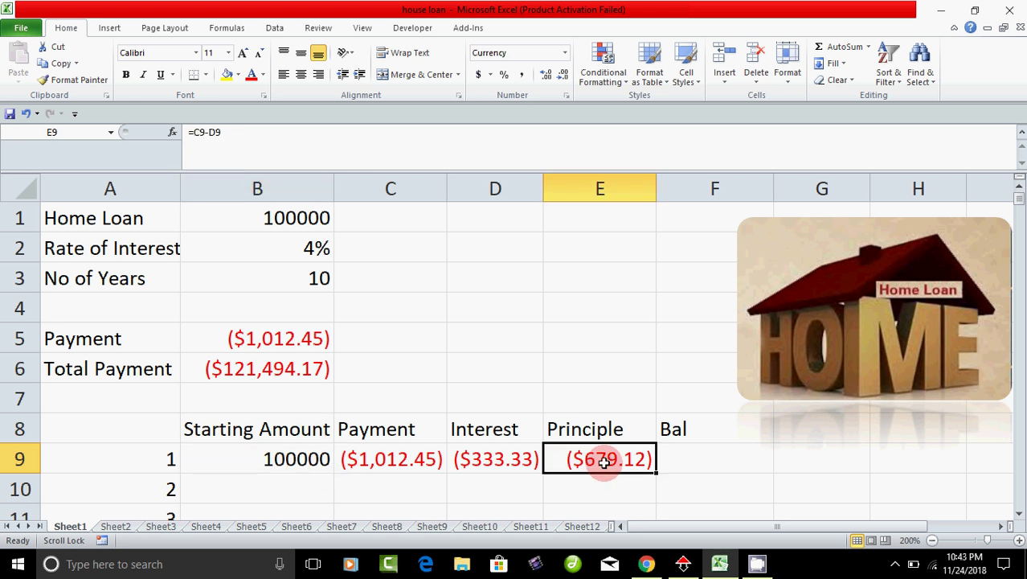
left_click(690, 465)
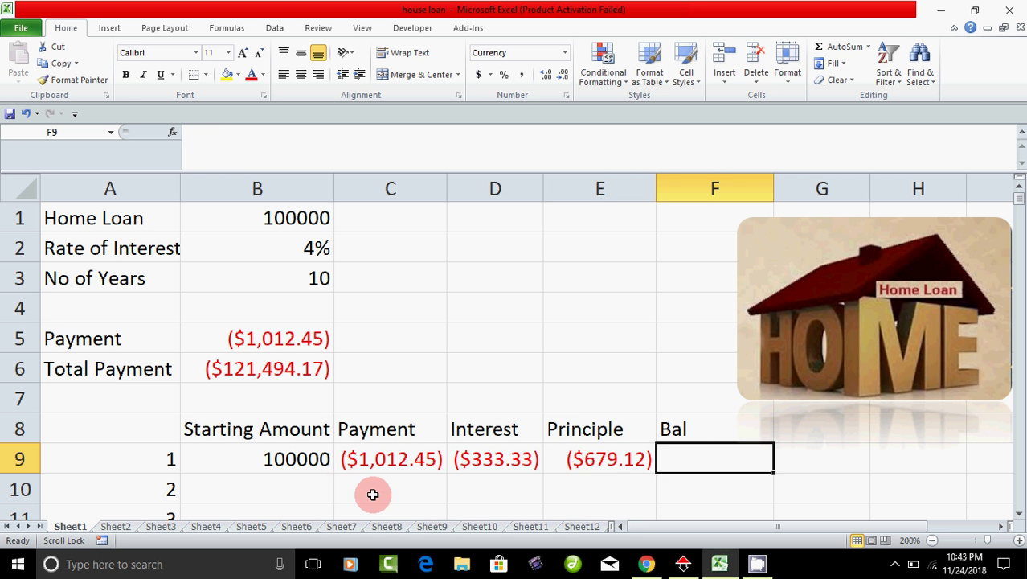
type("=")
left_click(288, 459)
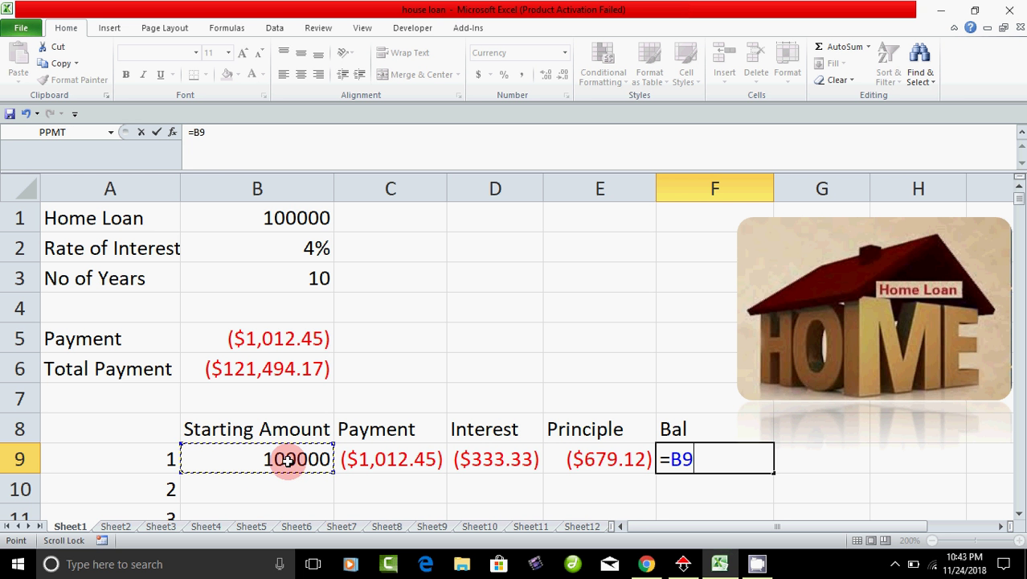
type("+")
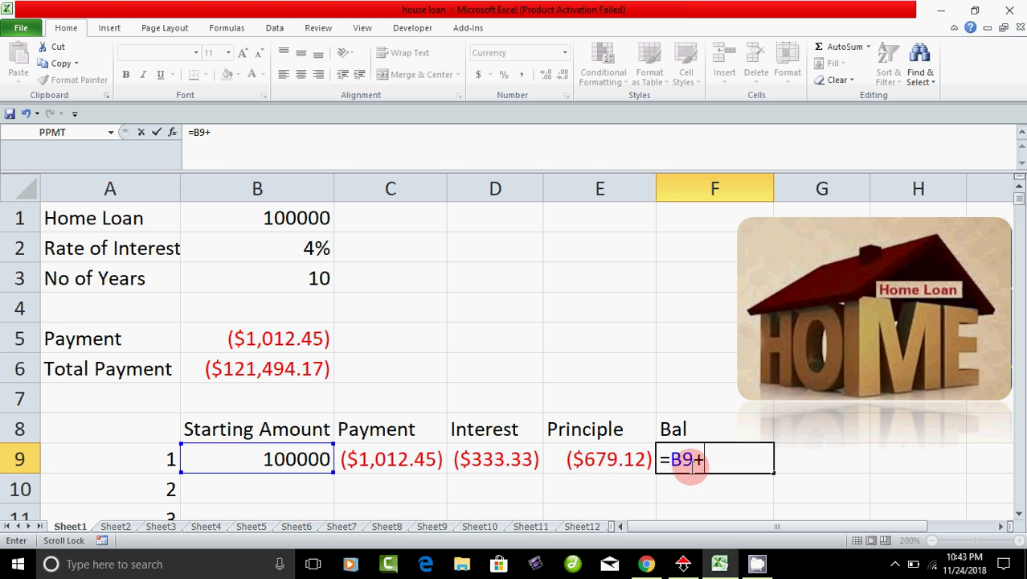
left_click(608, 460)
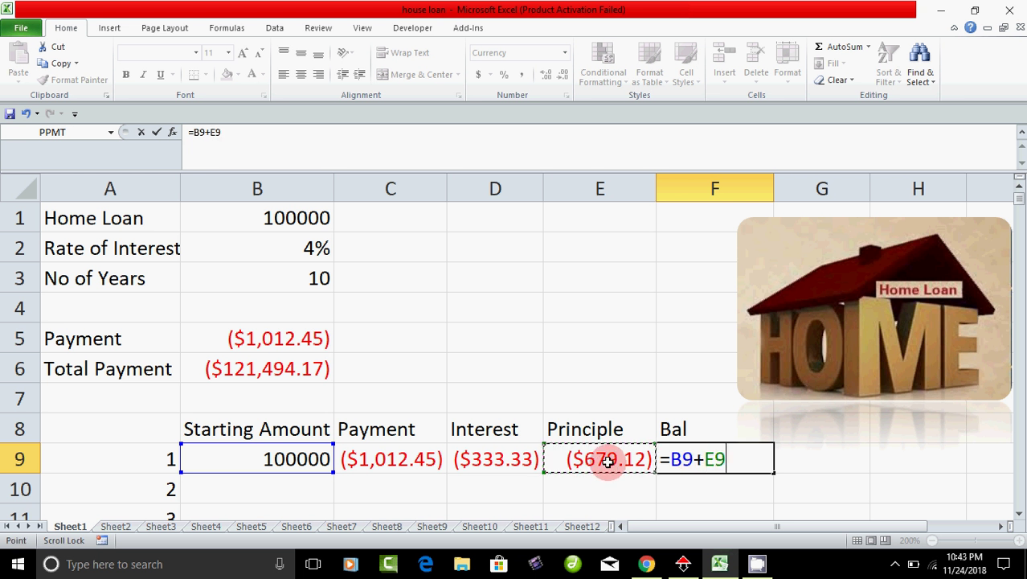
key("Return")
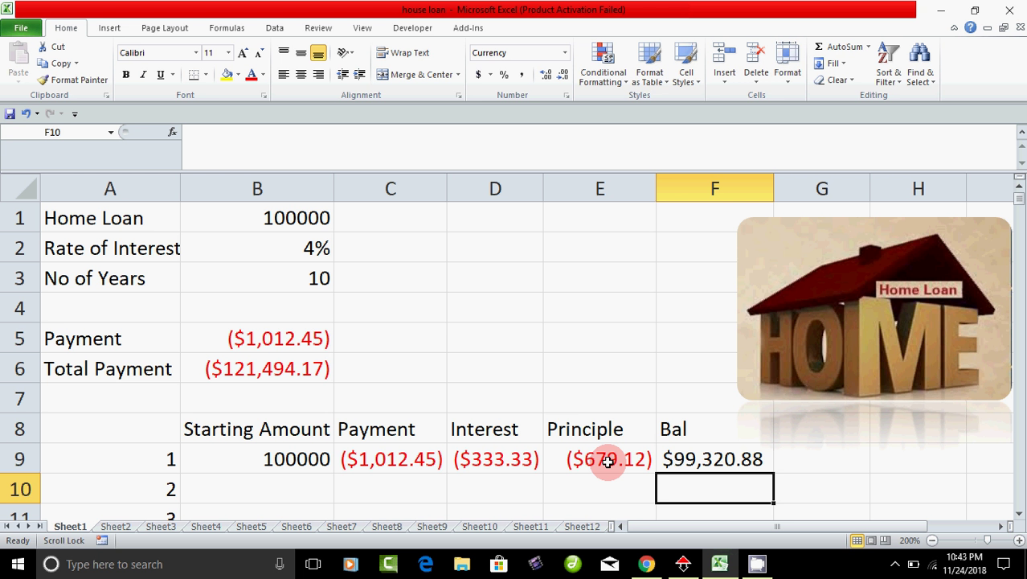
left_click(729, 459)
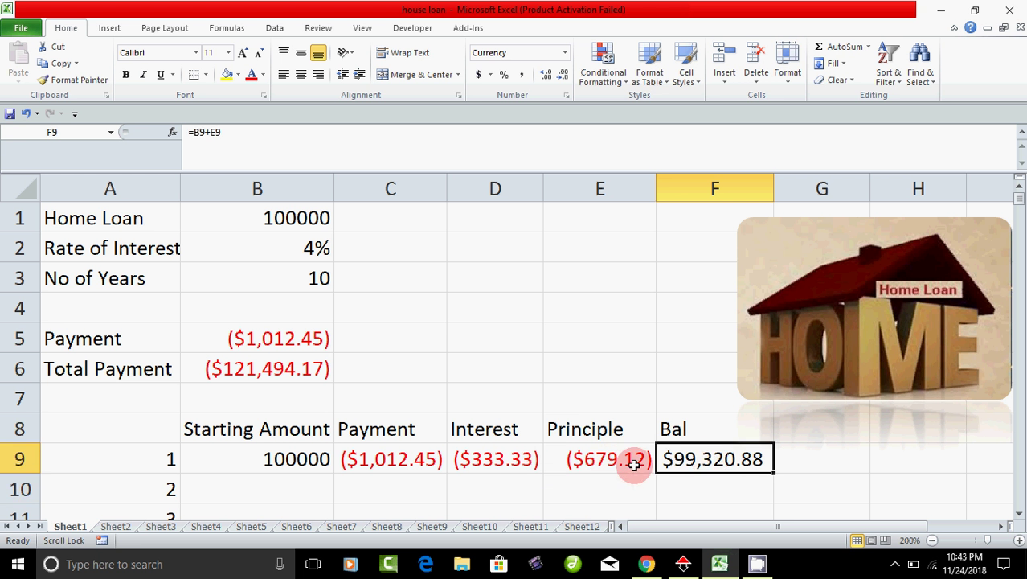
Carry the first period's balance into the second period's Starting Amount cell B10 with =F9
scroll(635, 465, "down", 1)
left_click(285, 400)
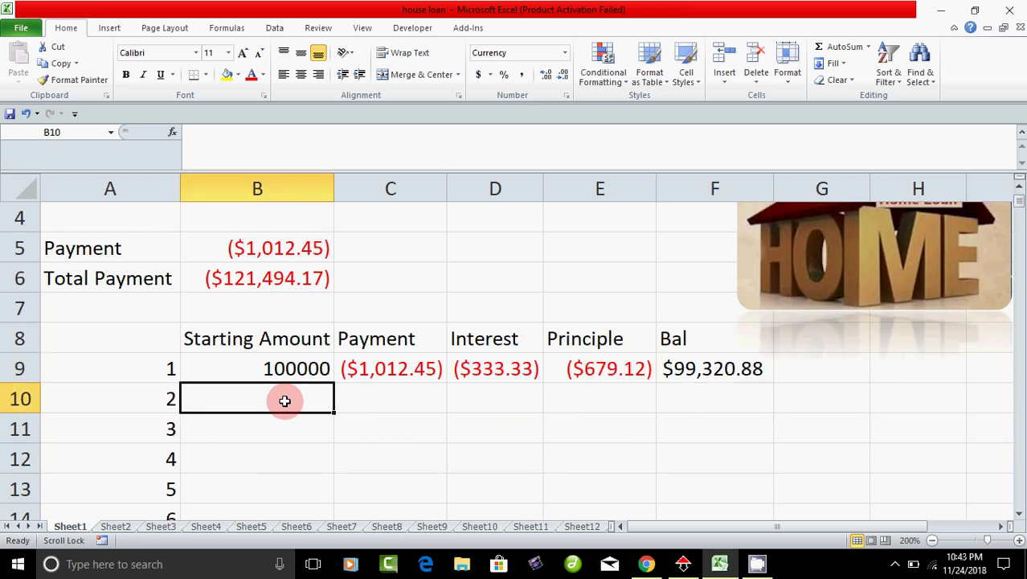
left_click(712, 367)
left_click(273, 400)
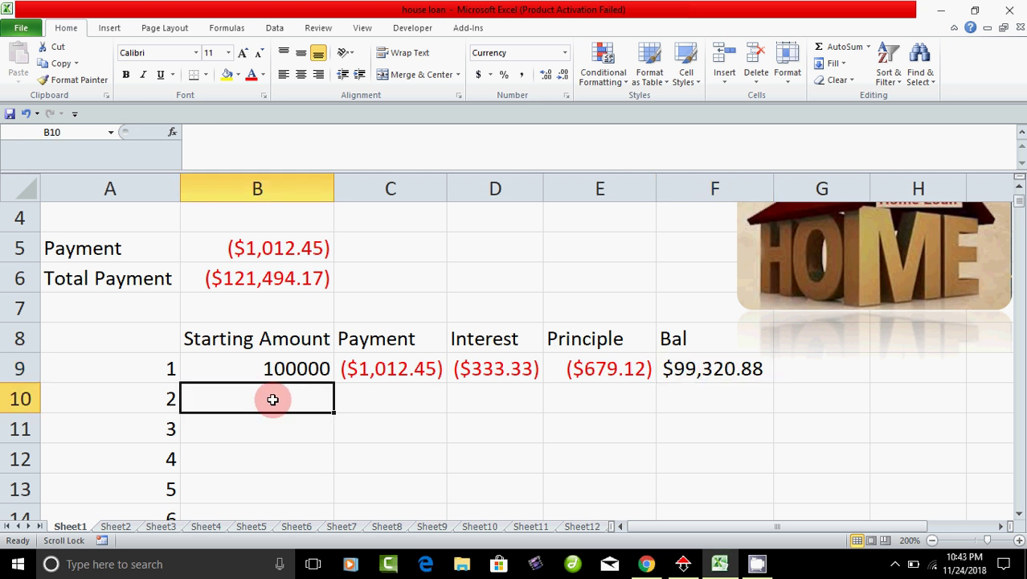
left_click(693, 367)
left_click(306, 404)
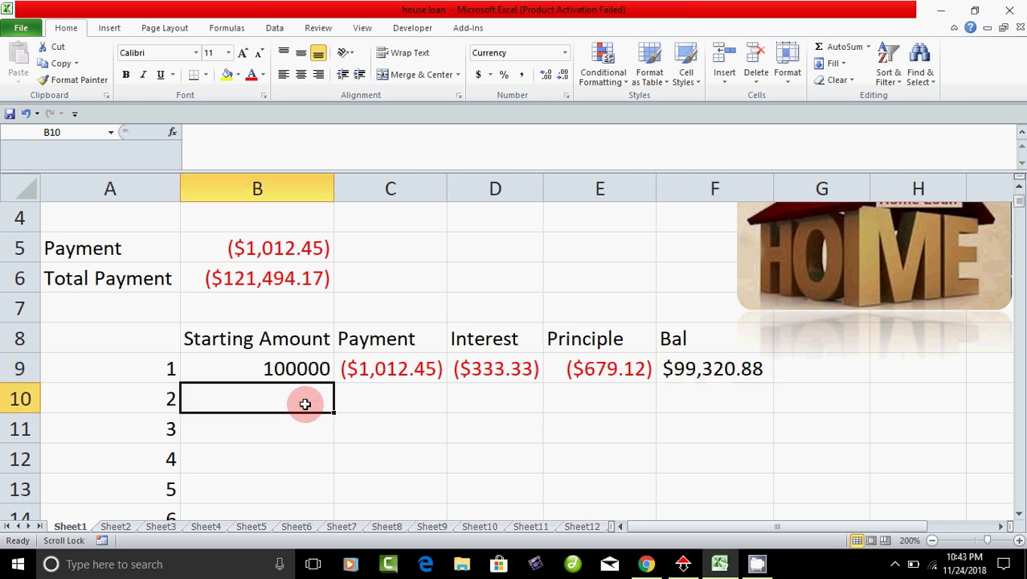
type("=")
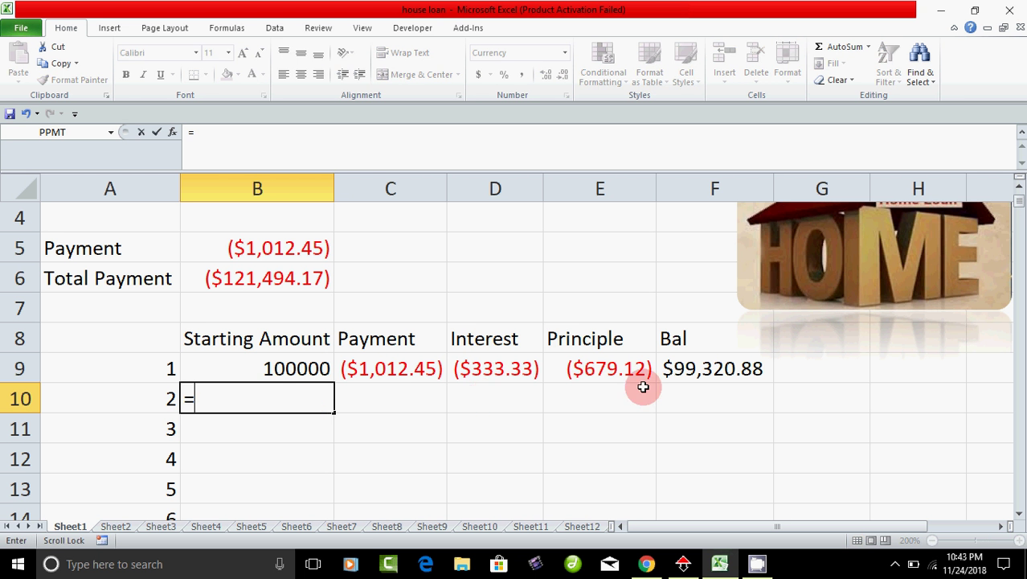
left_click(701, 367)
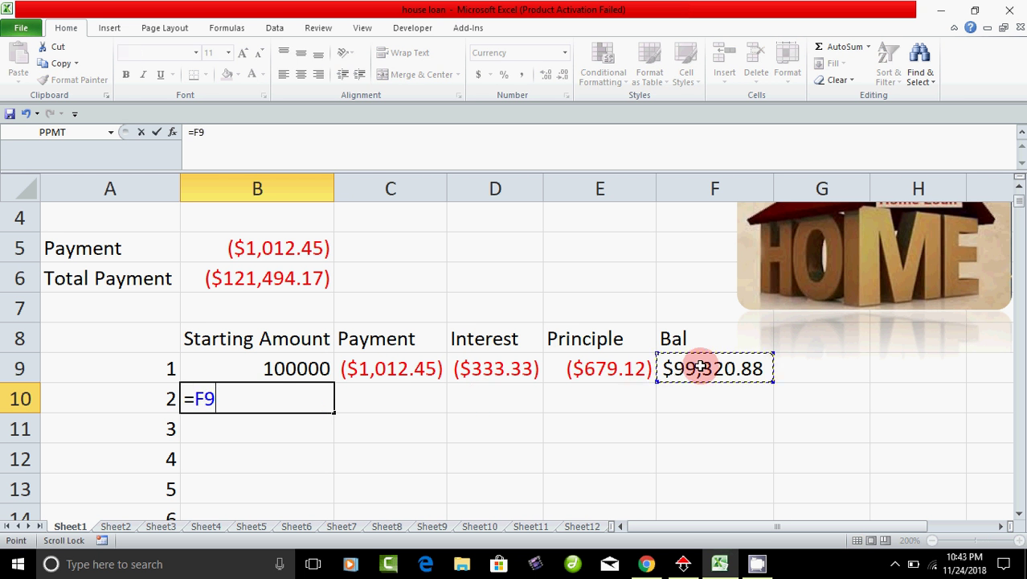
key("Return")
left_click(287, 397)
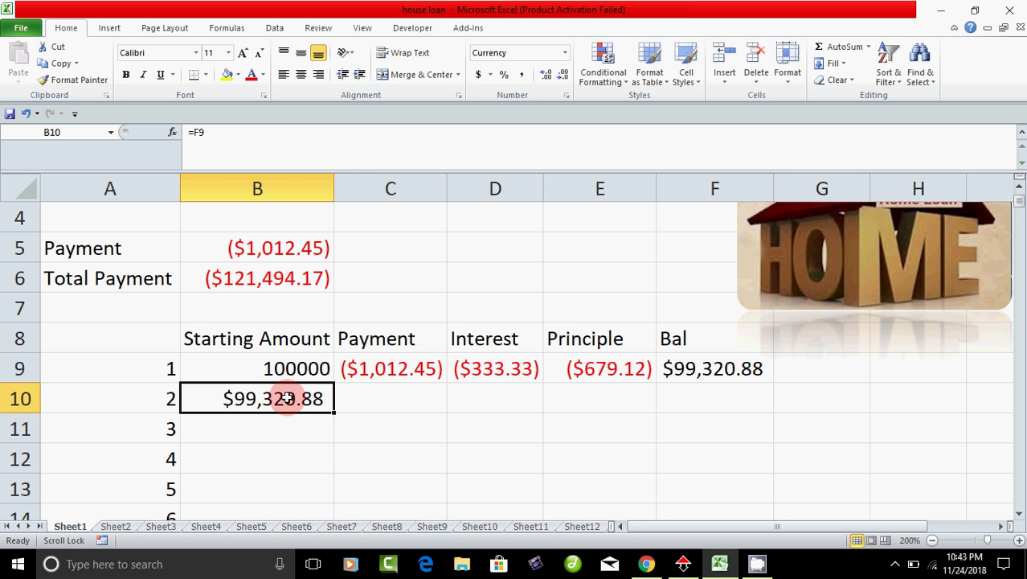
Try to fill the first period's formulas in C9:F9 down, nudging the home picture that overlaps the corner of F9
left_click_drag(355, 368, 708, 368)
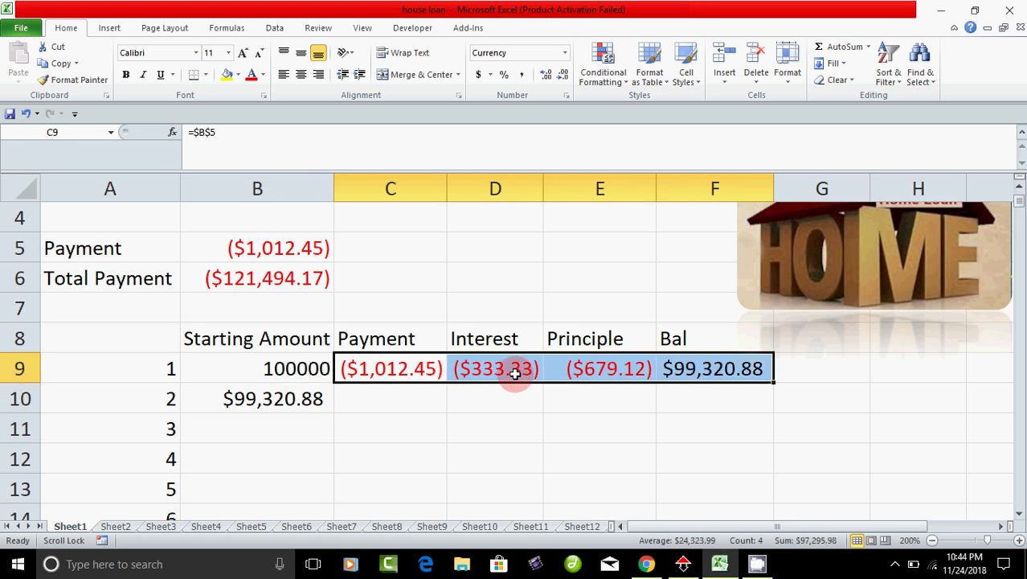
left_click(772, 385)
left_click_drag(775, 398, 801, 317)
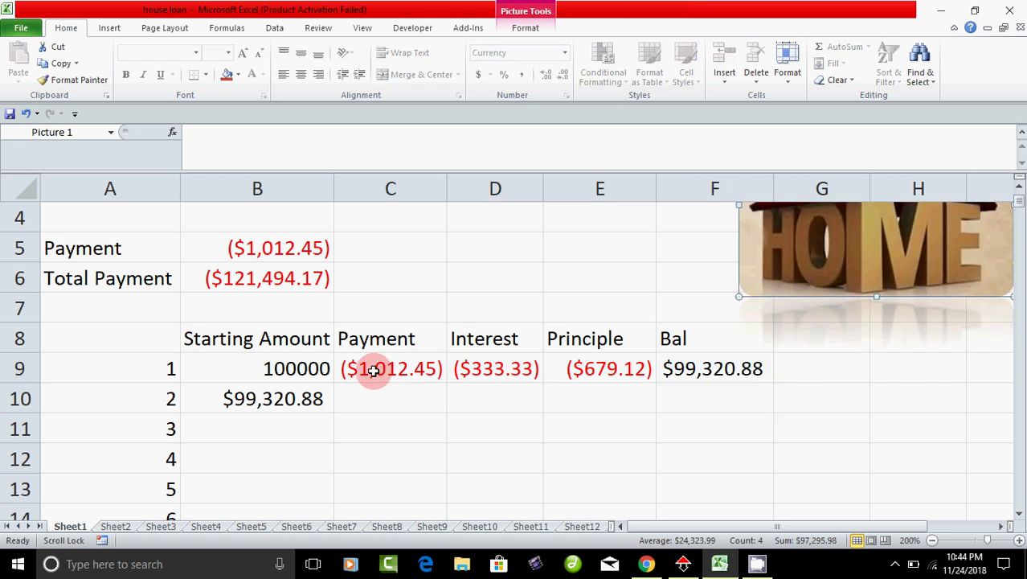
left_click_drag(366, 367, 683, 383)
left_click(600, 427)
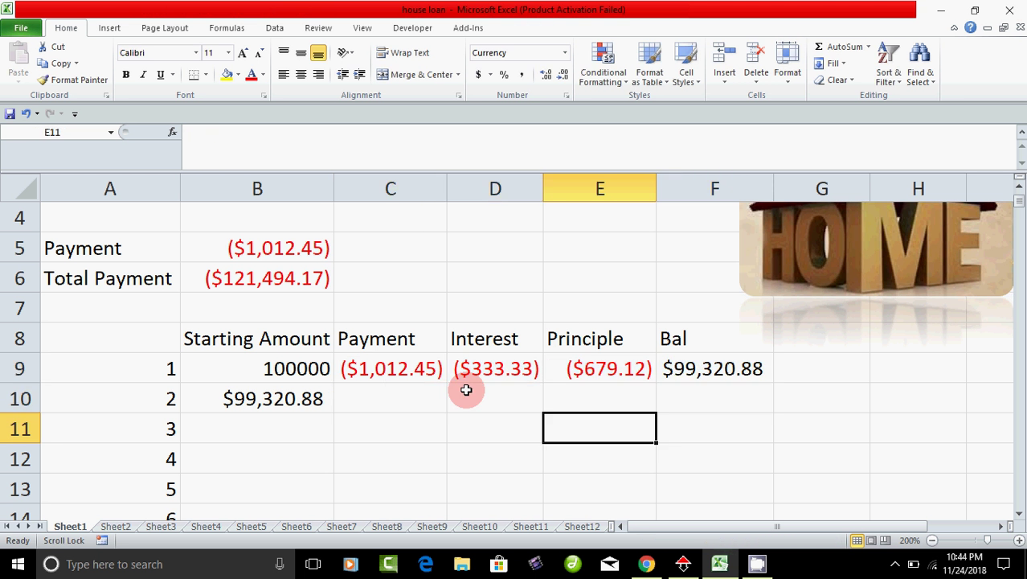
left_click_drag(361, 370, 660, 390)
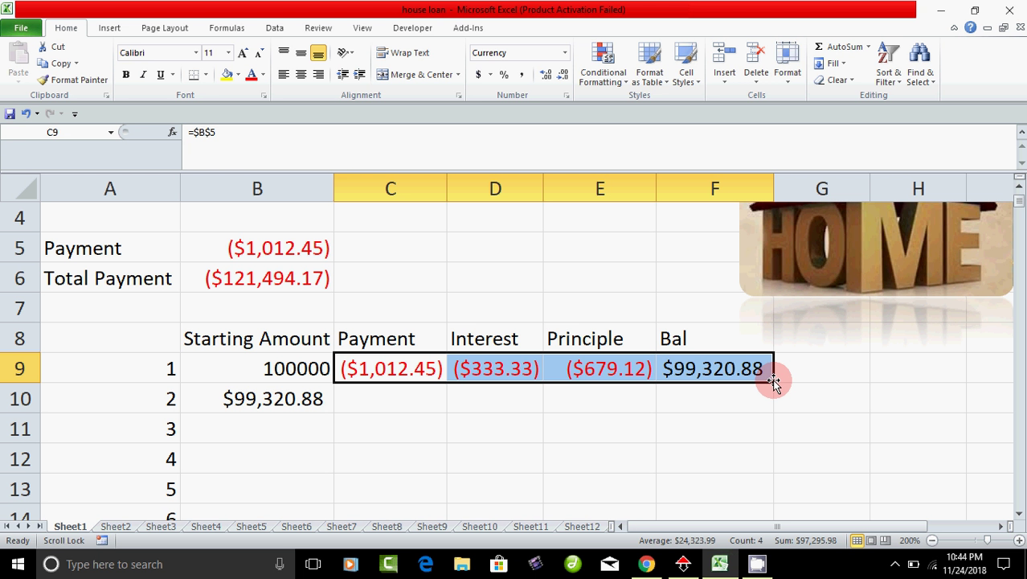
left_click(749, 392)
left_click_drag(750, 393, 750, 402)
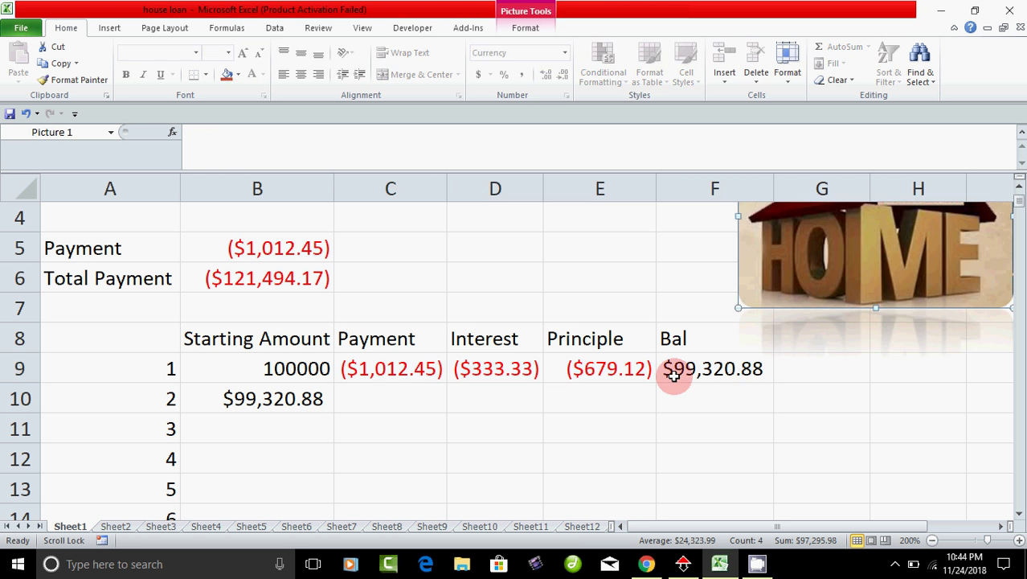
left_click(675, 374)
left_click(854, 324)
left_click_drag(854, 324, 860, 312)
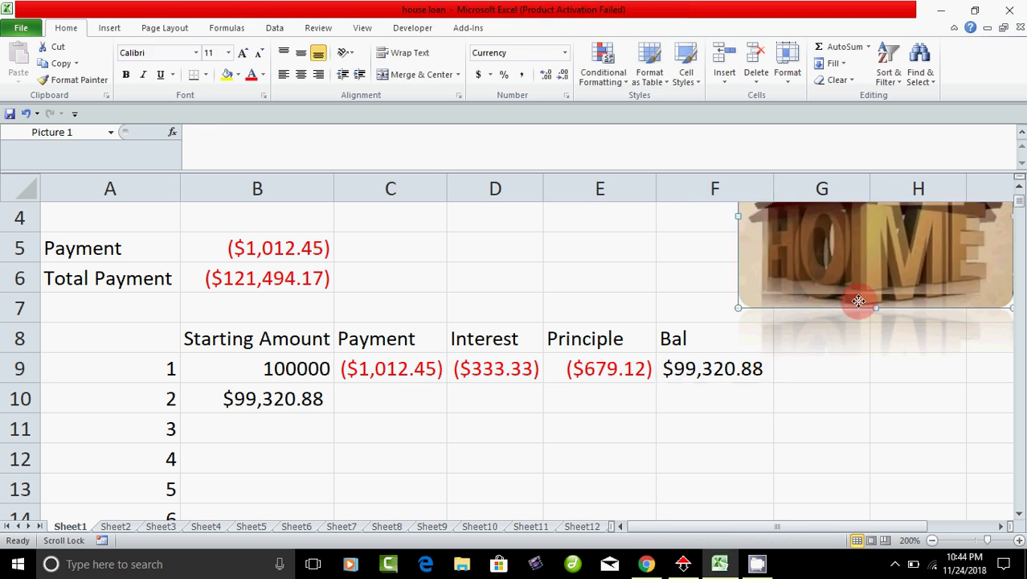
Shrink the home picture from its lower corner so that it clears the Bal column and the corner of F9
left_click_drag(366, 372, 702, 381)
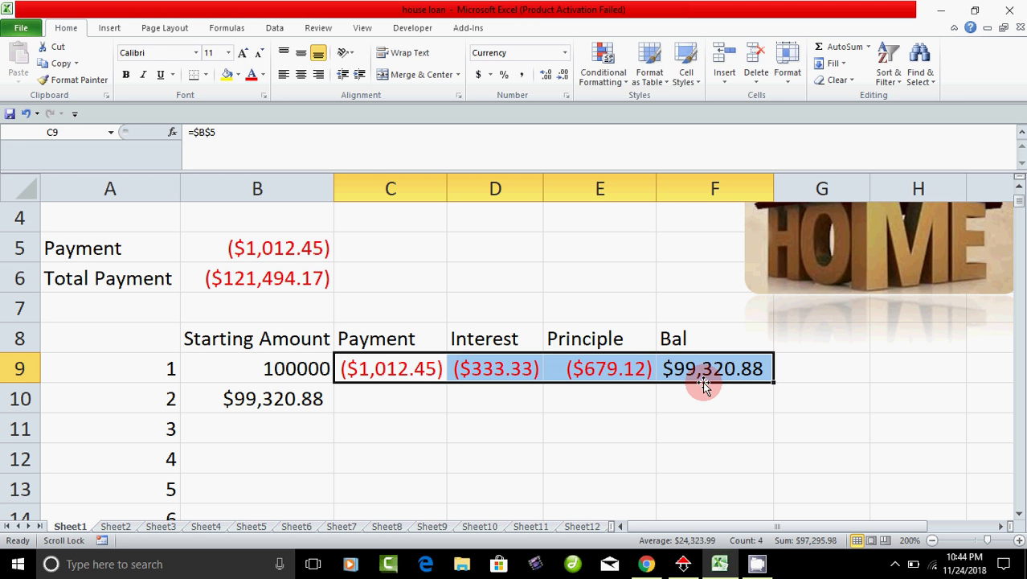
left_click(771, 385)
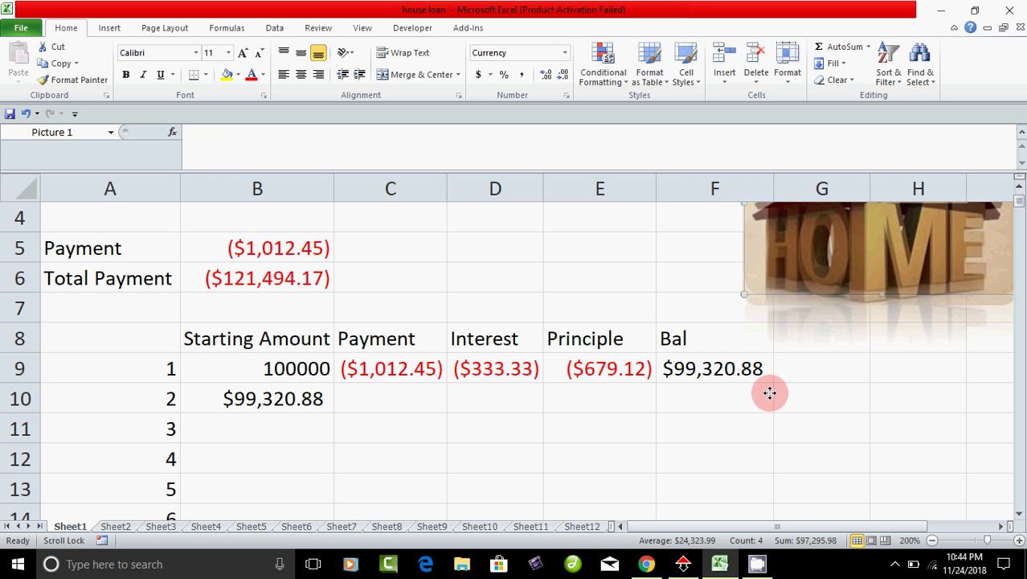
left_click_drag(770, 392, 807, 257)
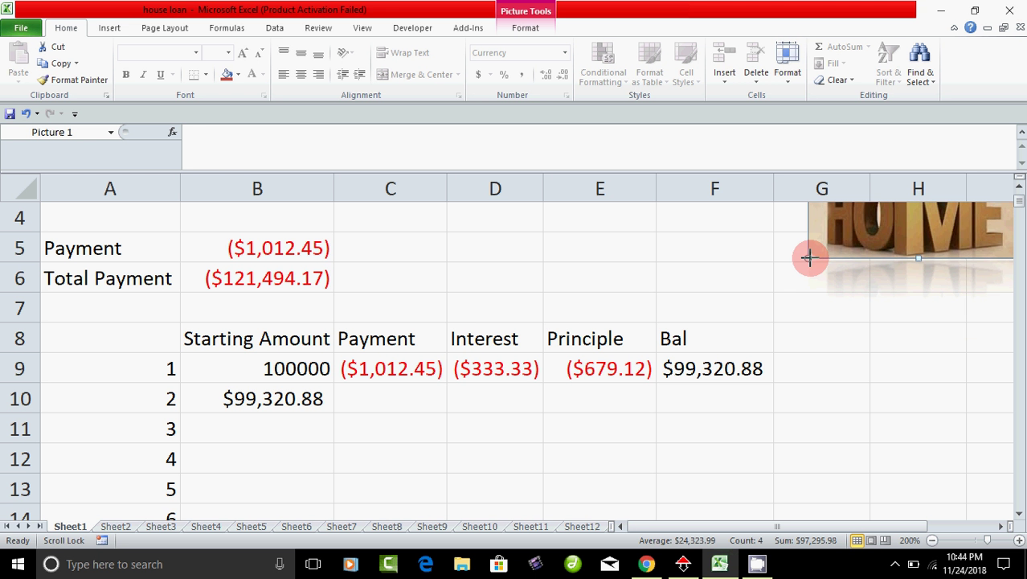
Fill the C9:F9 formulas down to row 10, and extend B10:F10 down to period 120 in row 128
left_click_drag(362, 381, 772, 409)
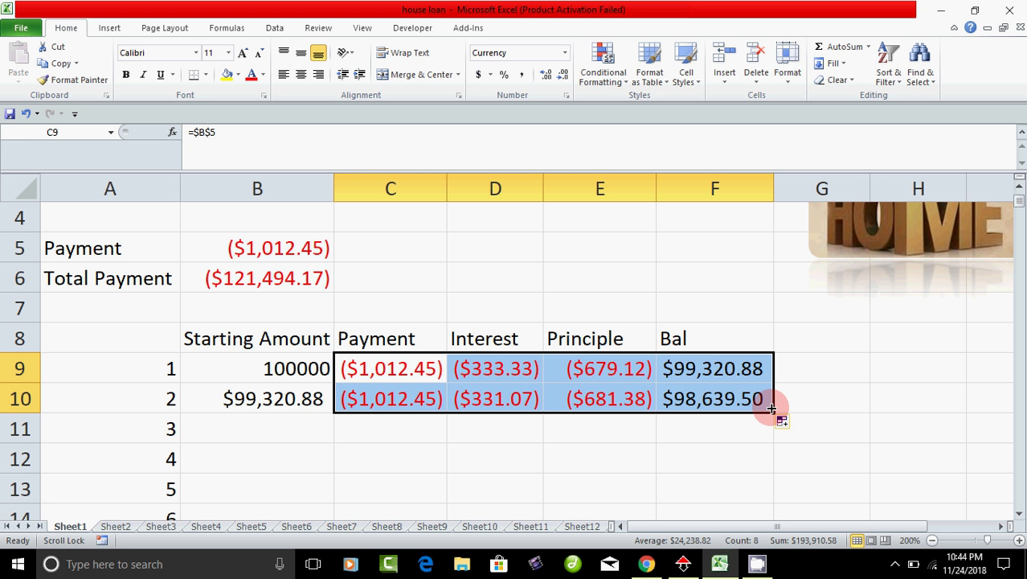
left_click(581, 457)
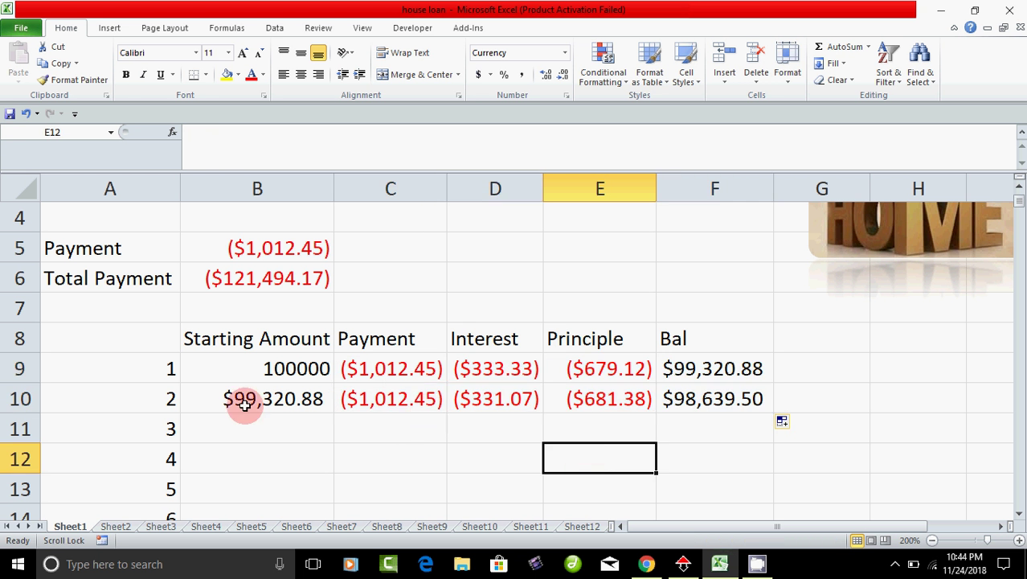
left_click_drag(245, 404, 701, 402)
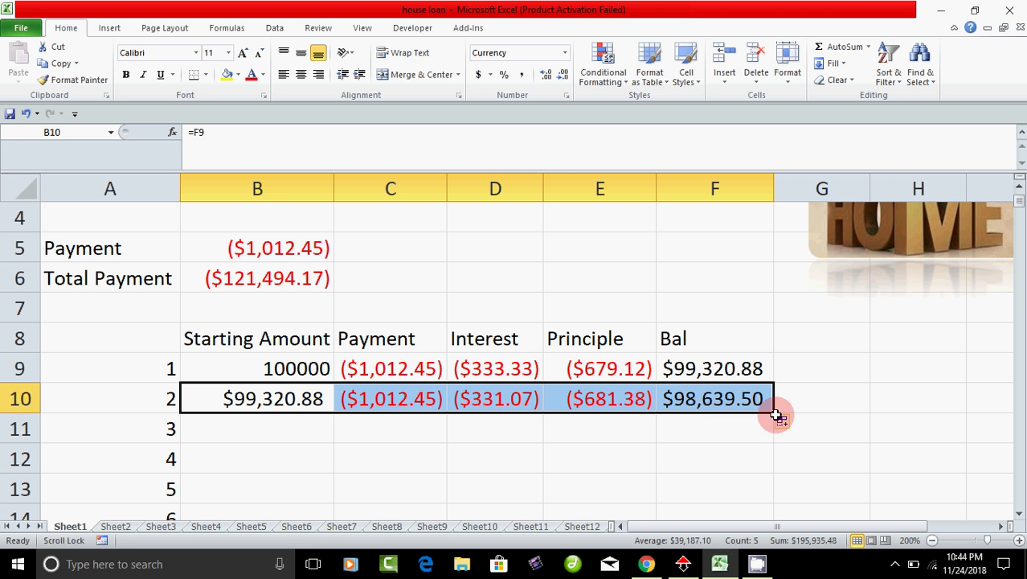
left_click_drag(774, 412, 761, 471)
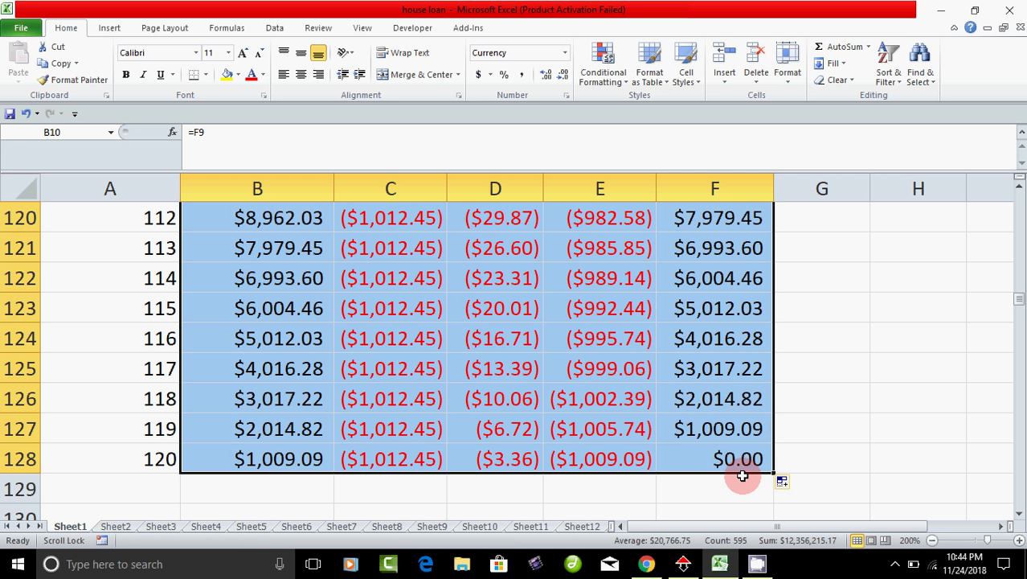
left_click(741, 466)
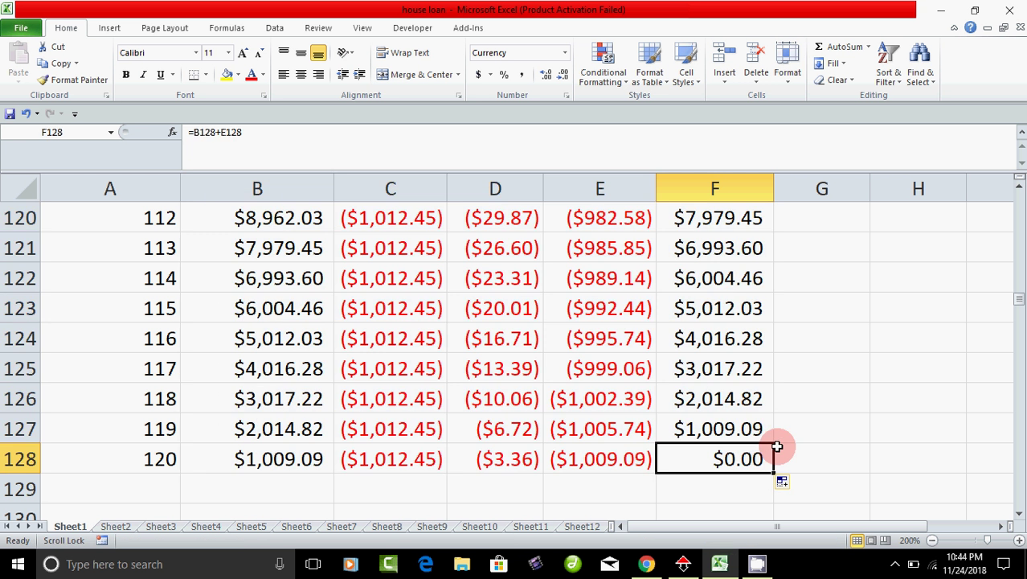
left_click(153, 462)
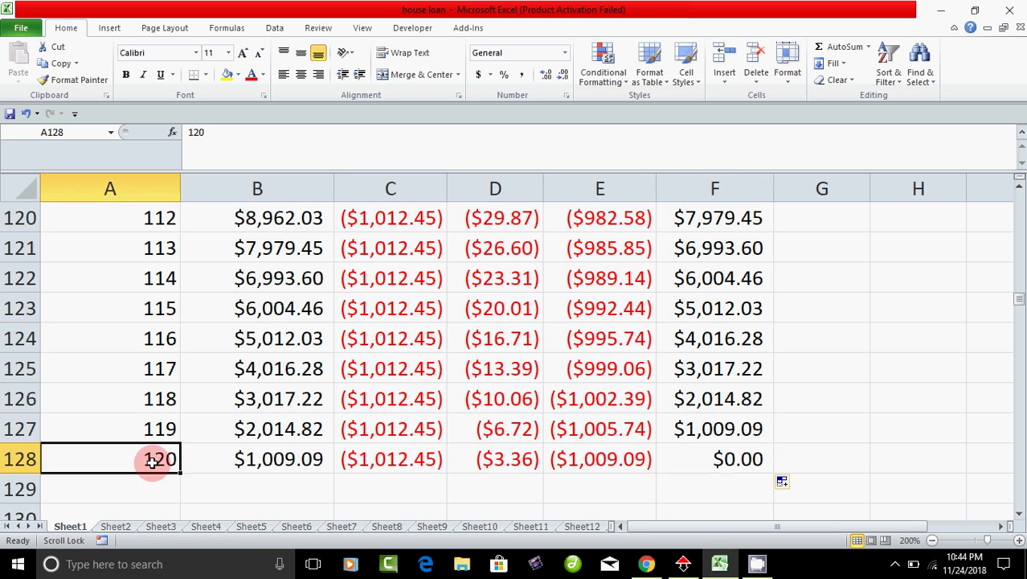
left_click(739, 462)
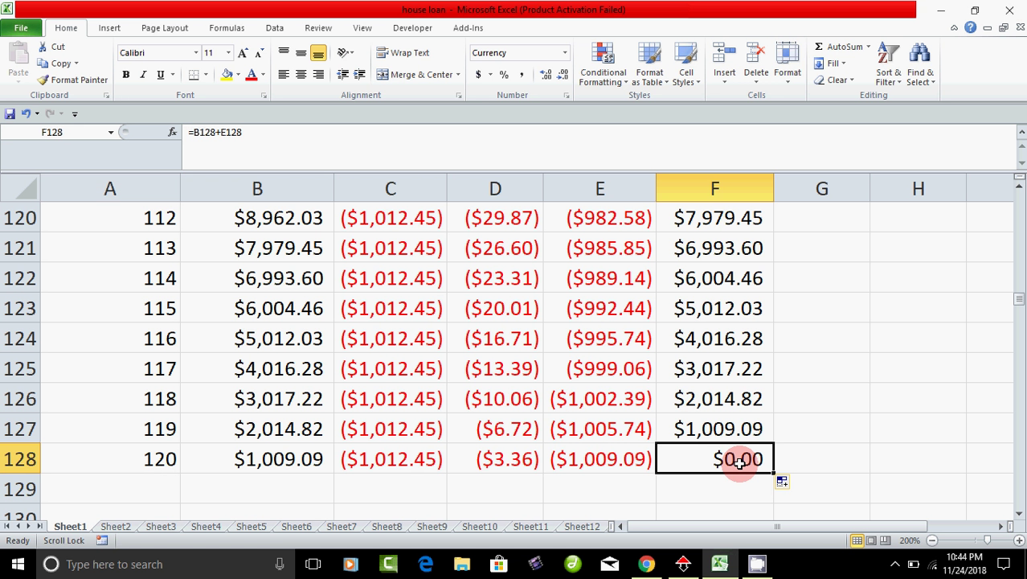
scroll(589, 432, "up", 12)
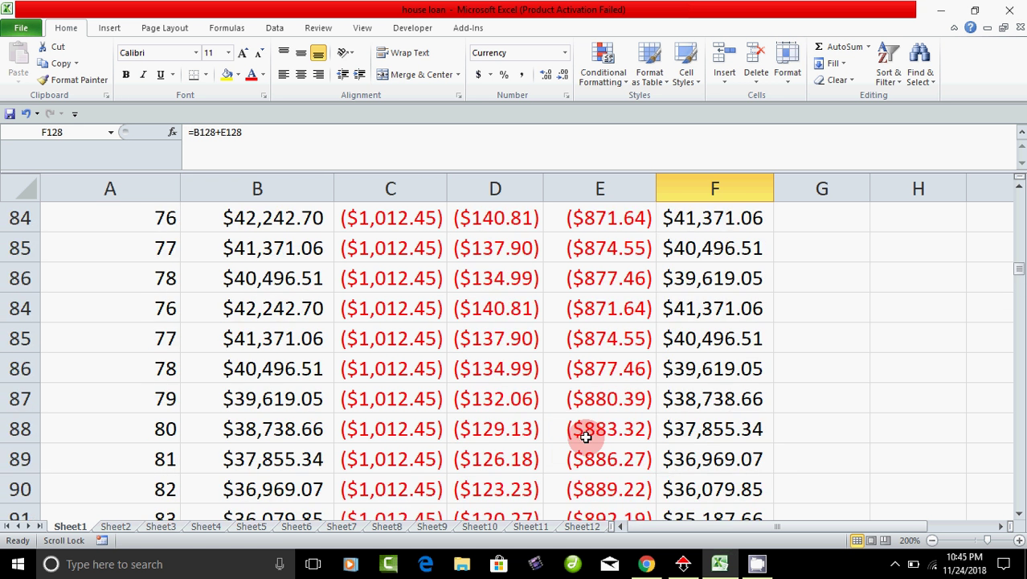
scroll(585, 435, "up", 20)
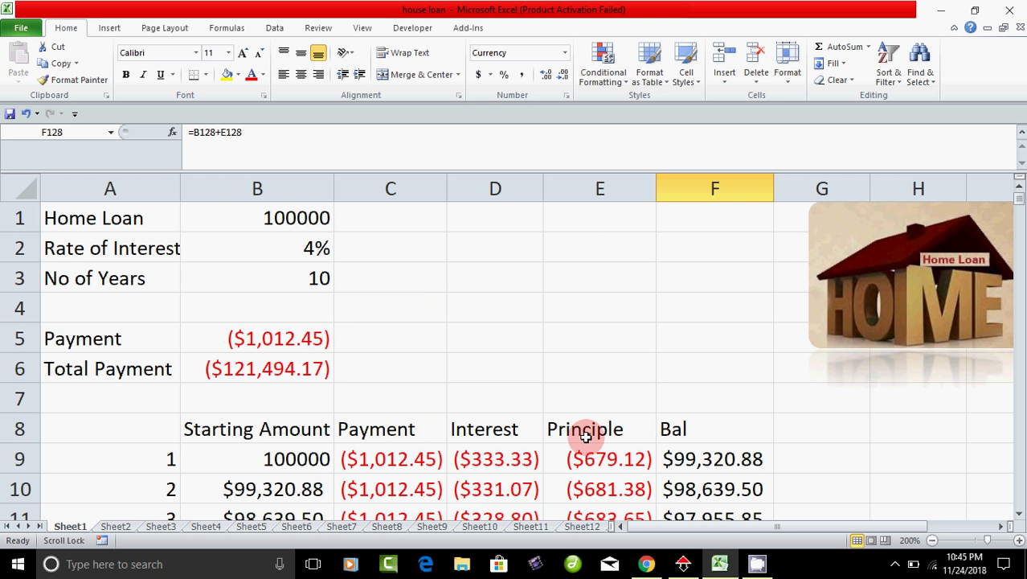
Review the loan amount, interest rate and years in B1:B3 and the Payment and Total Payment formulas in B5 and B6
left_click(266, 218)
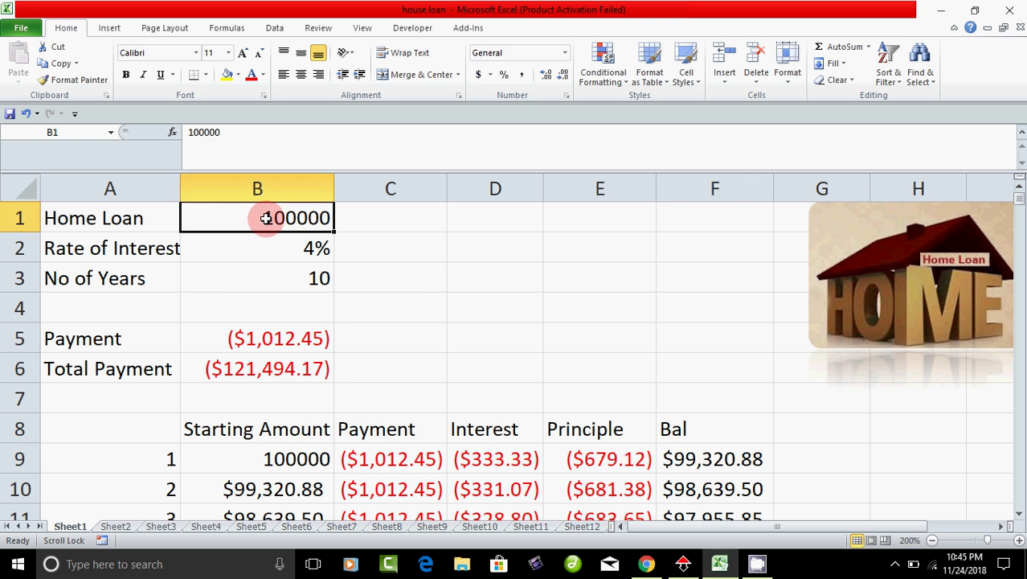
left_click(272, 248)
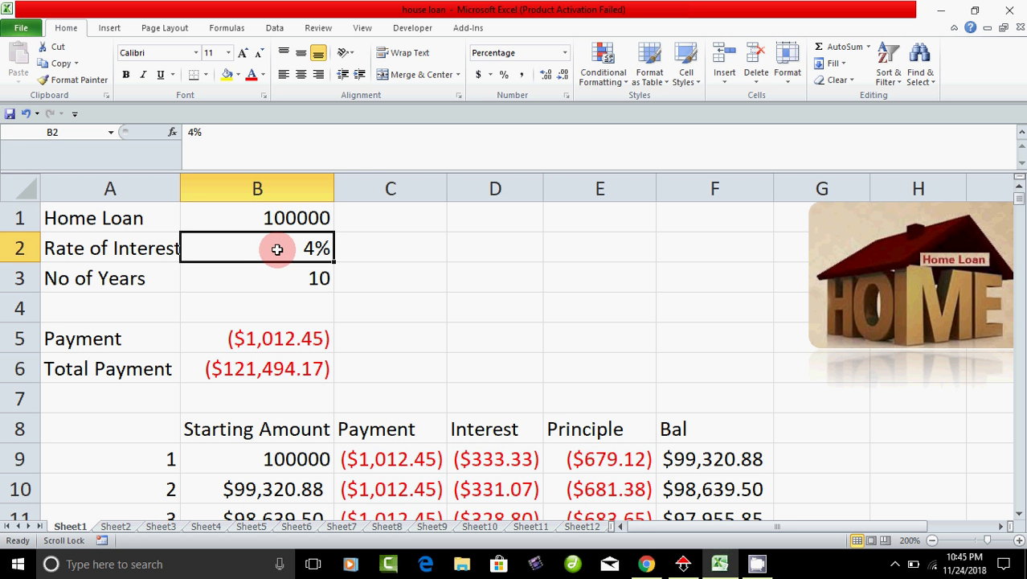
left_click(280, 283)
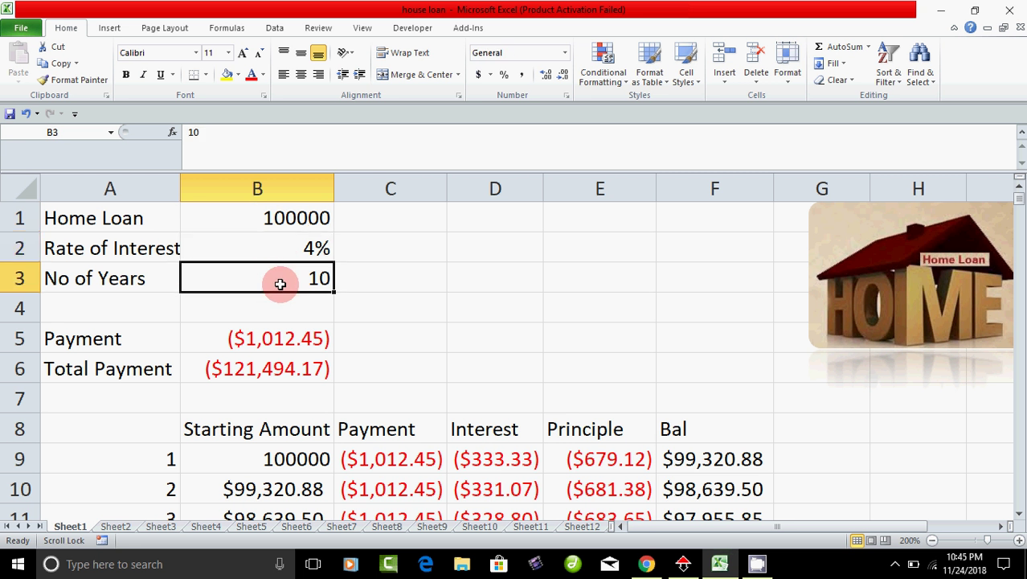
left_click(278, 341)
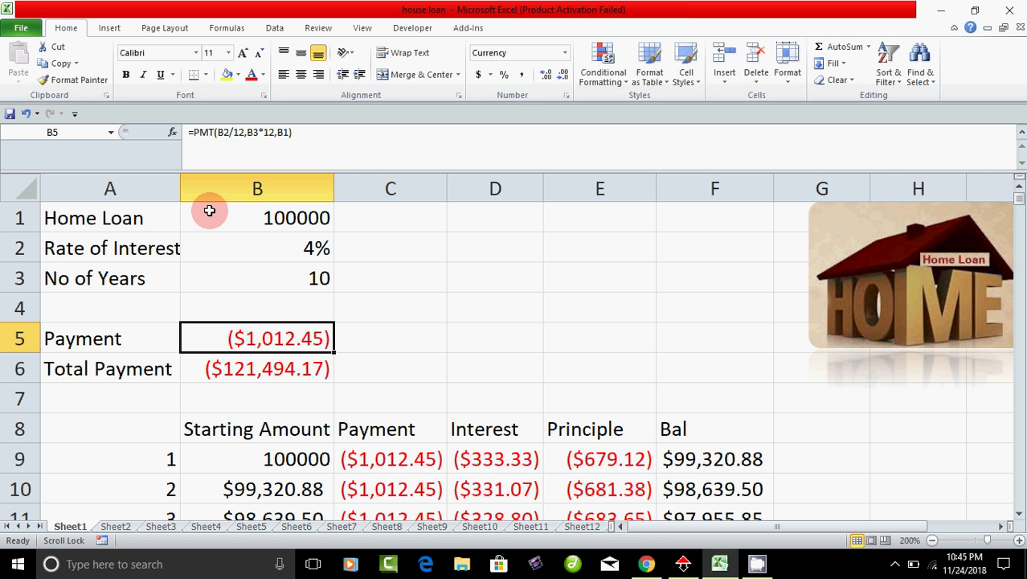
left_click(261, 375)
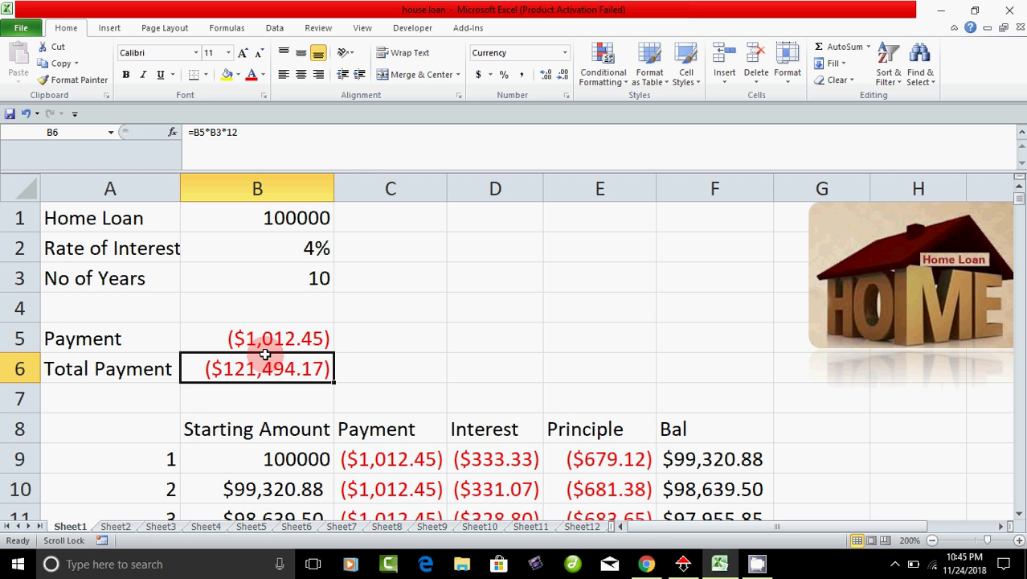
left_click(266, 351)
left_click(307, 278)
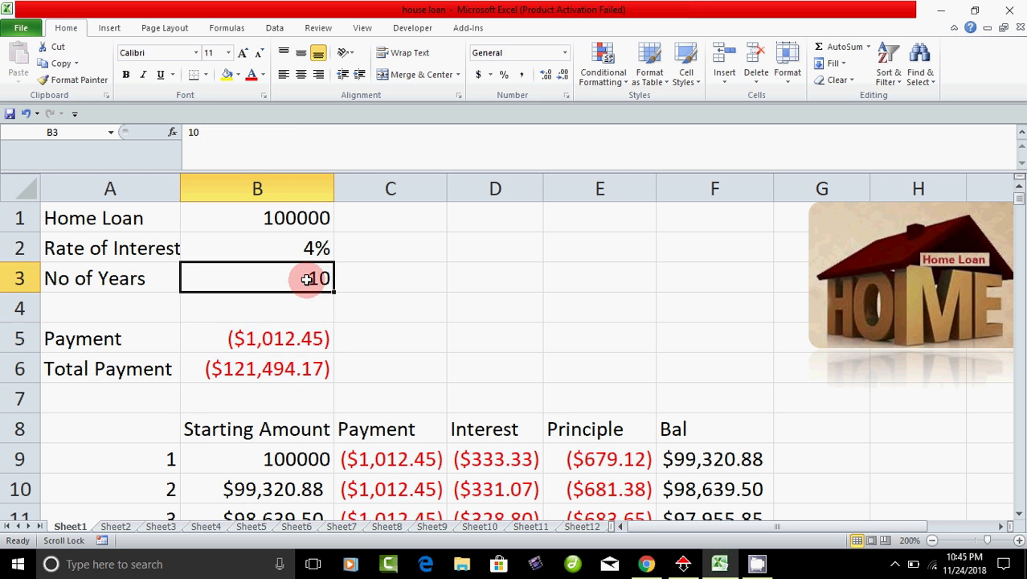
left_click(295, 342)
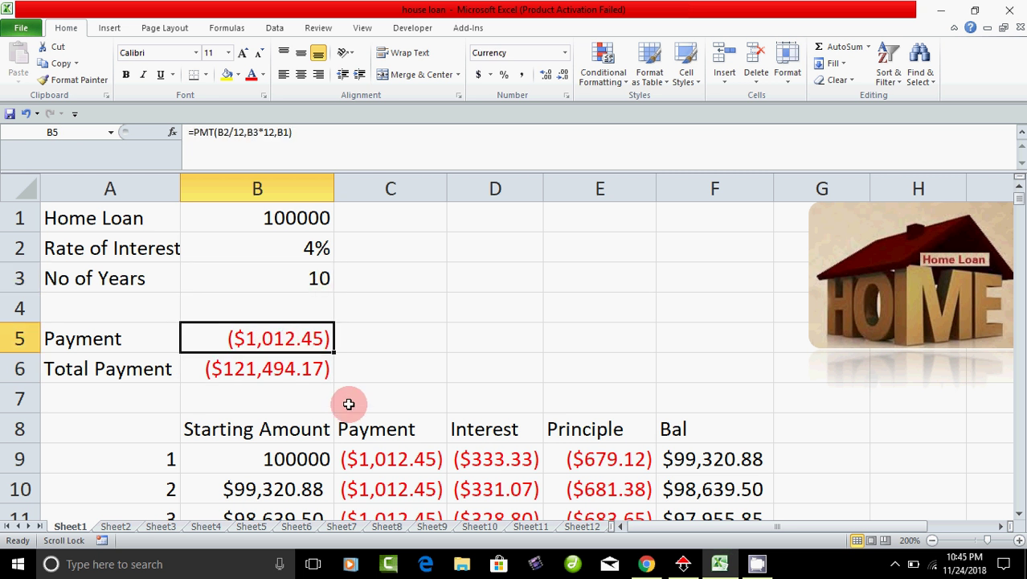
Inspect the first period's Starting Amount, Payment, Interest, Principle and Bal formulas across B9:F9
scroll(342, 402, "down", 1)
left_click(291, 369)
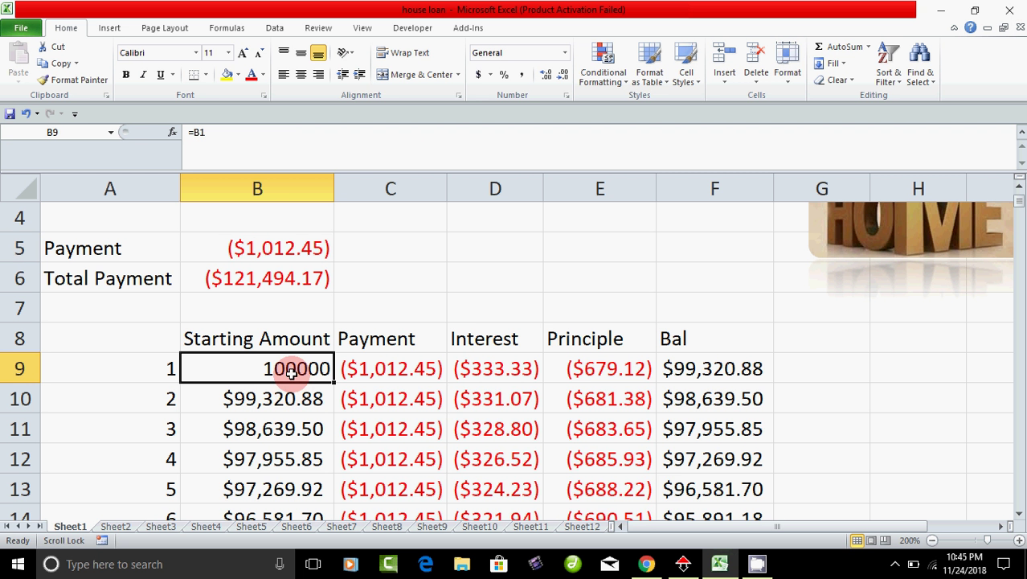
left_click(385, 369)
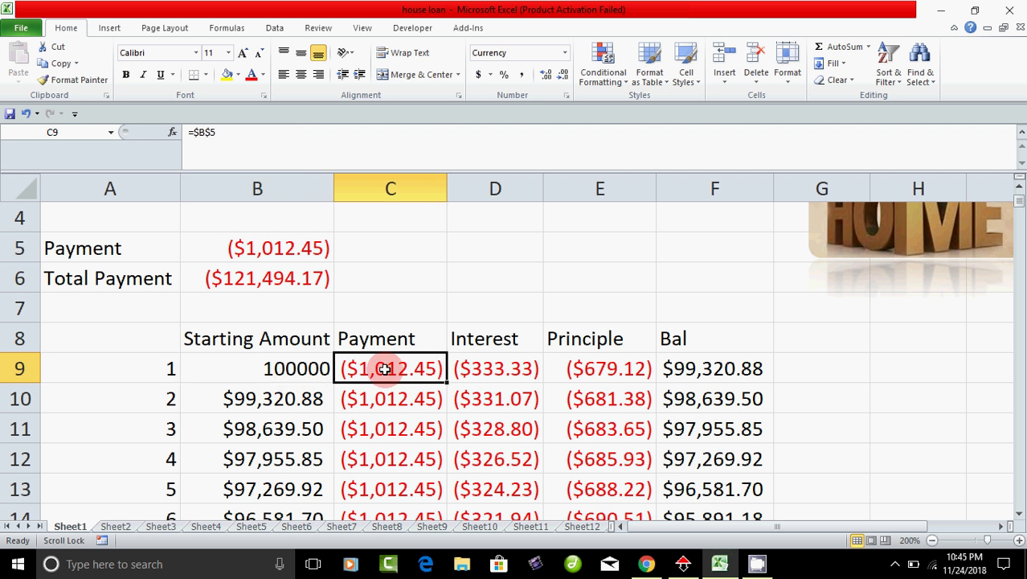
left_click(484, 367)
left_click(585, 369)
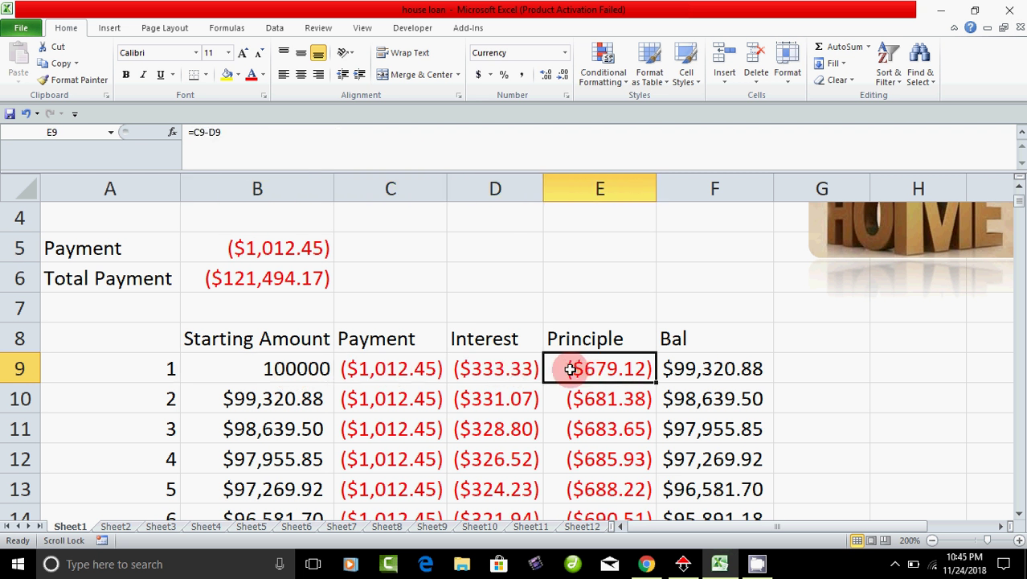
left_click(727, 369)
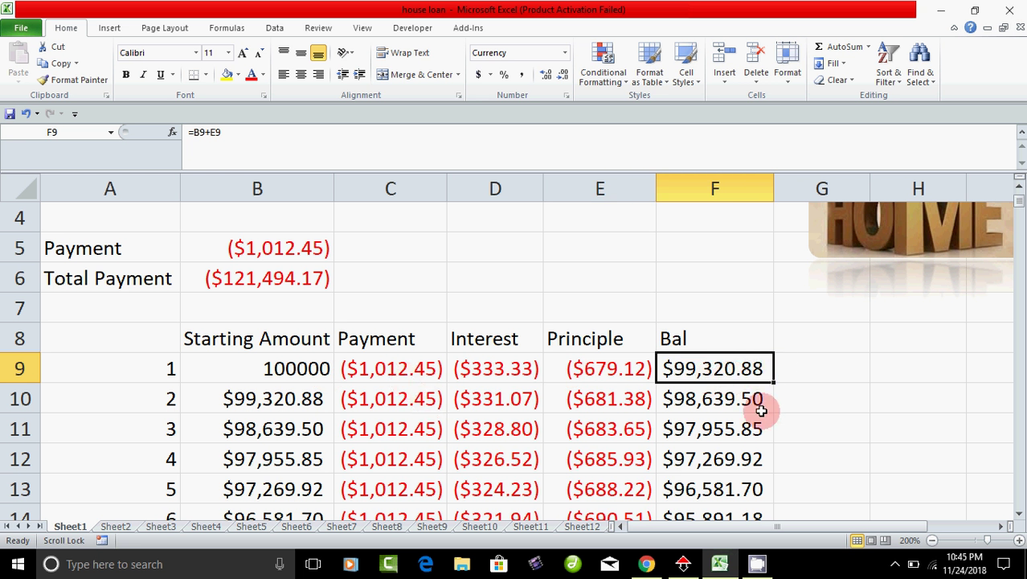
Check the schedule down to period 120 in row 128, including the final balance in F128, and return to the loan summary
scroll(509, 427, "down", 13)
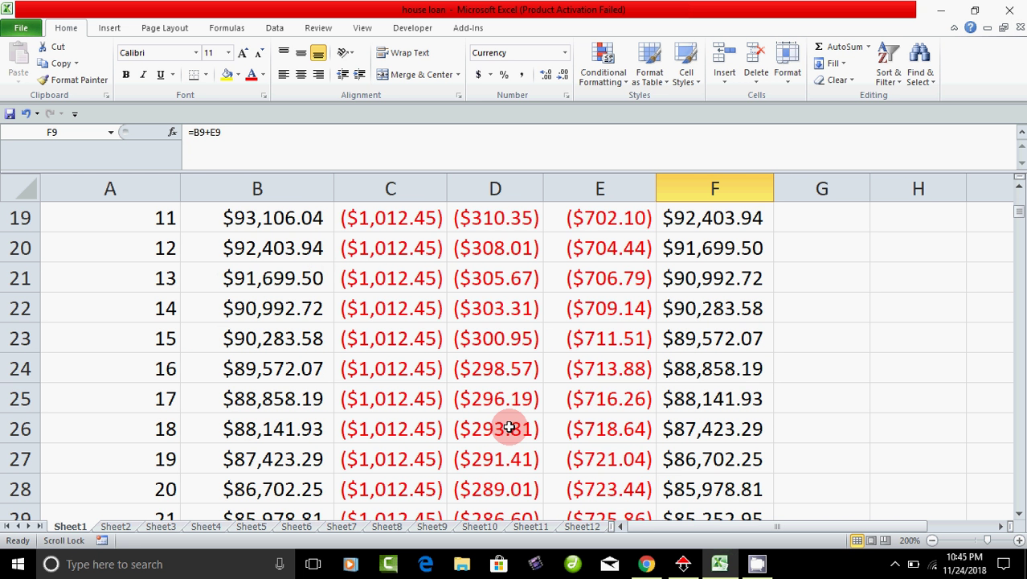
scroll(509, 428, "down", 20)
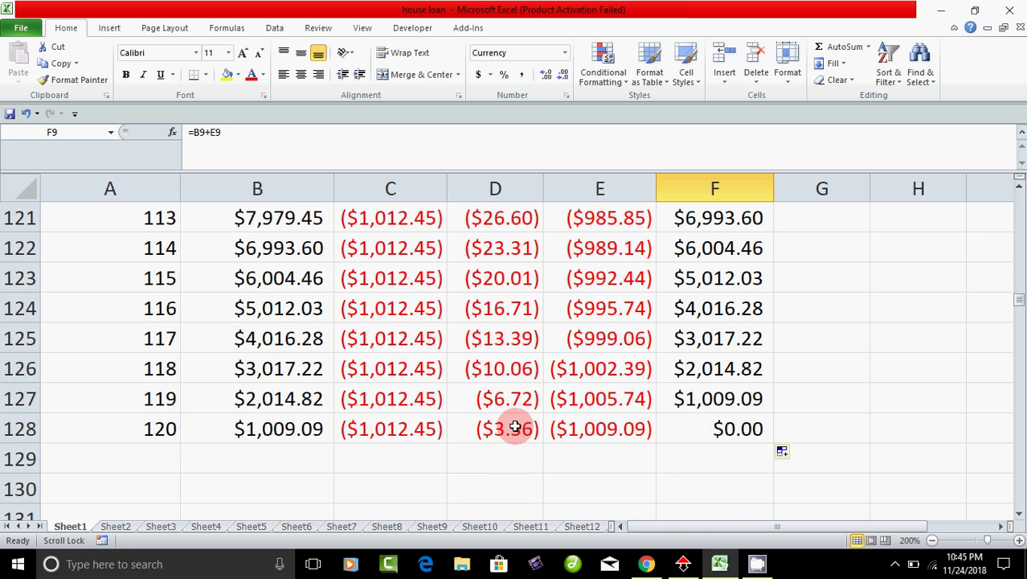
scroll(503, 410, "up", 3)
left_click(680, 349)
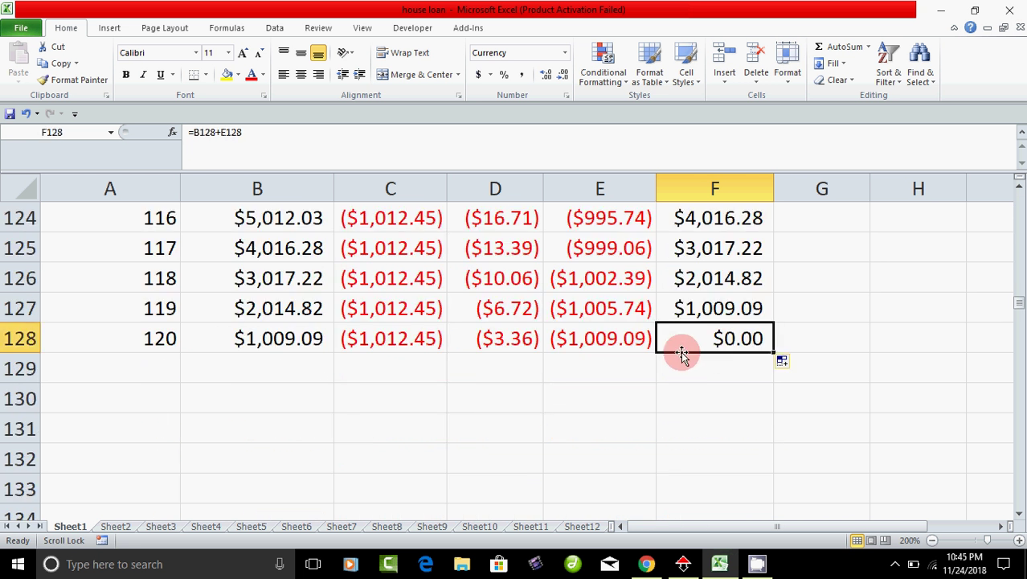
left_click(164, 344)
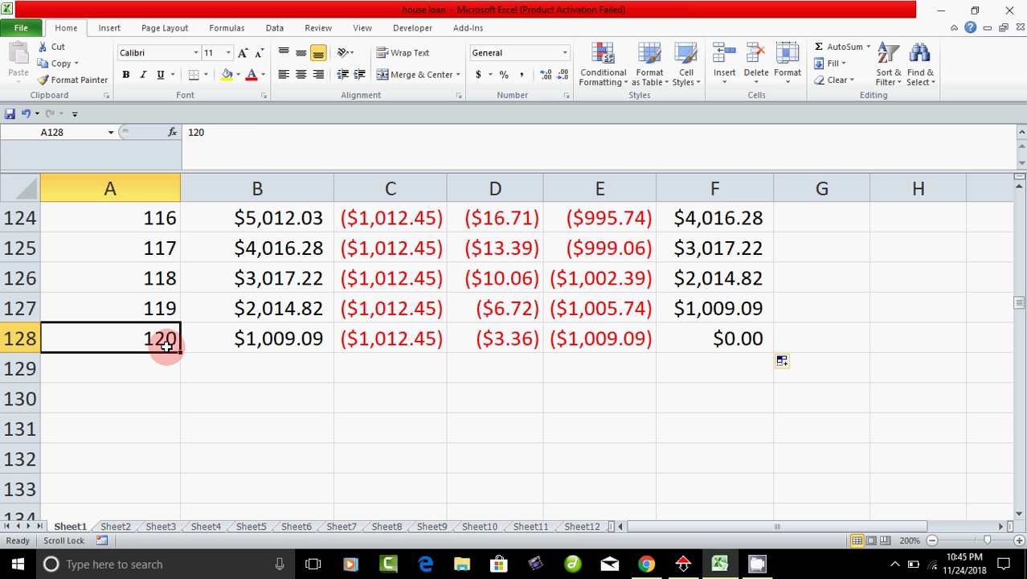
left_click(727, 341)
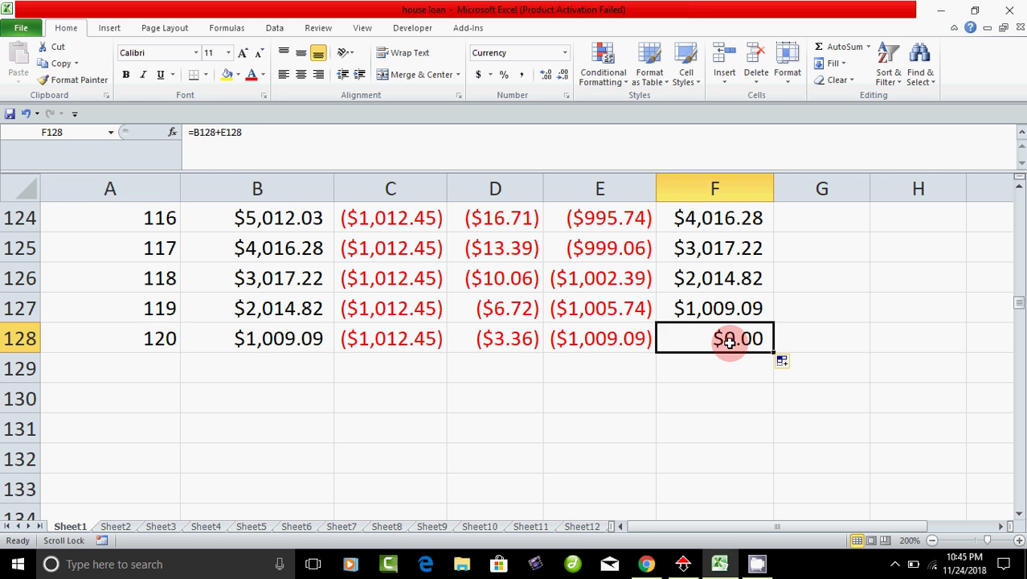
scroll(455, 430, "up", 18)
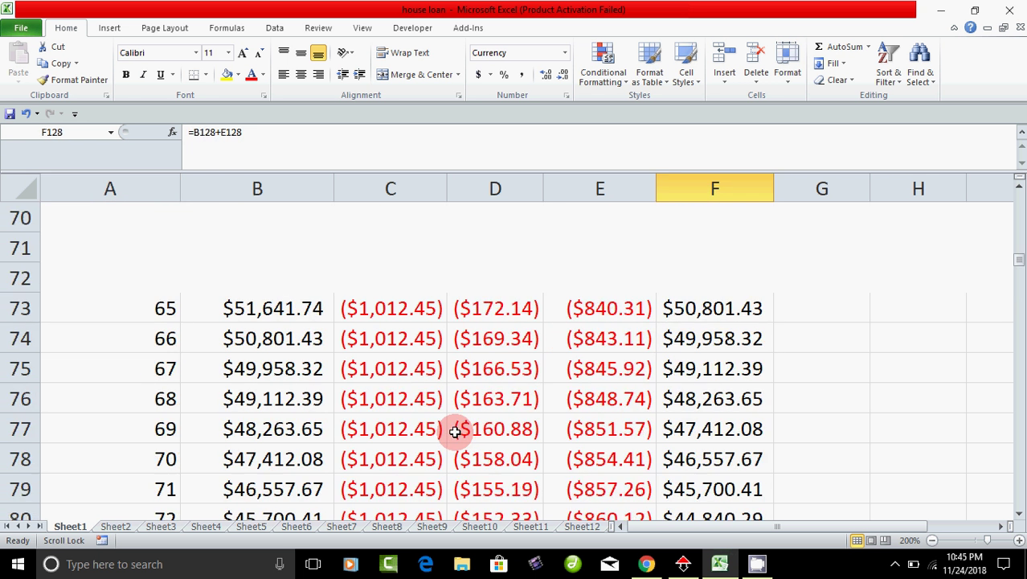
scroll(455, 432, "up", 20)
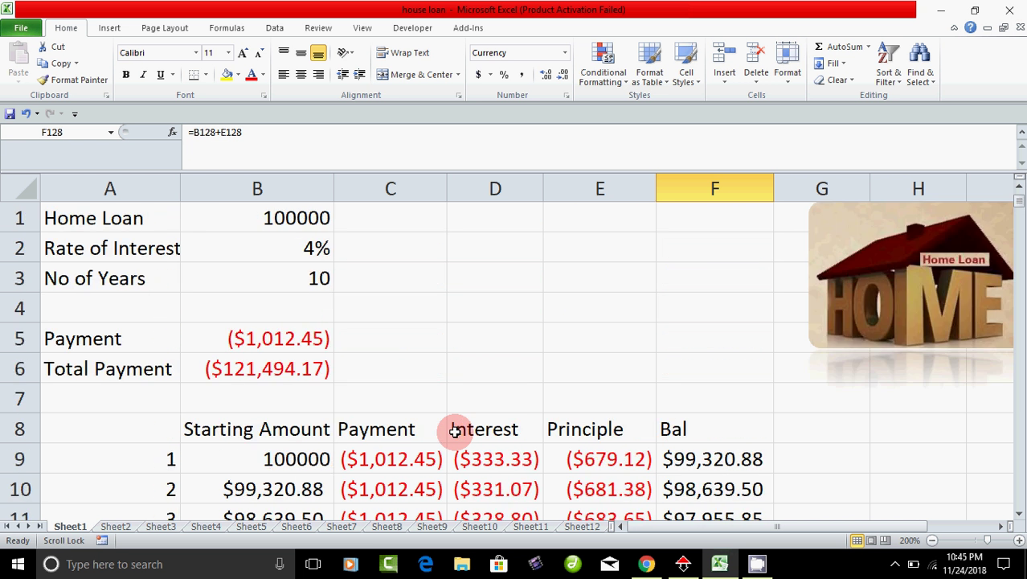